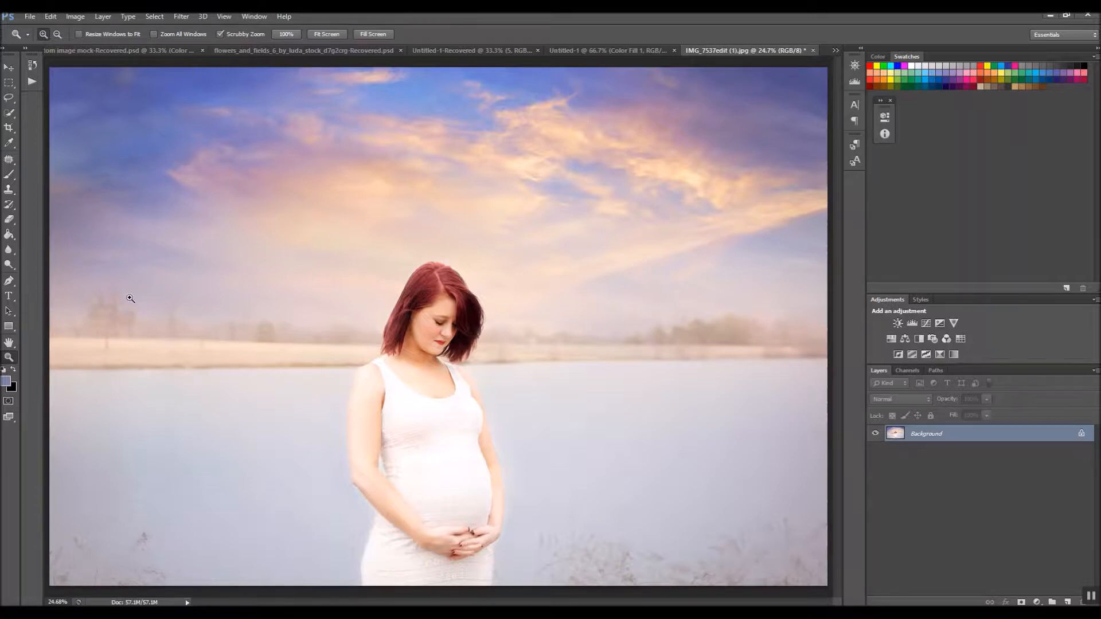
Step: Activate the Brush tool and look through its brush presets and the Load Brushes dialog without loading a file
{"action": "left_click", "coordinate": [9, 174]}
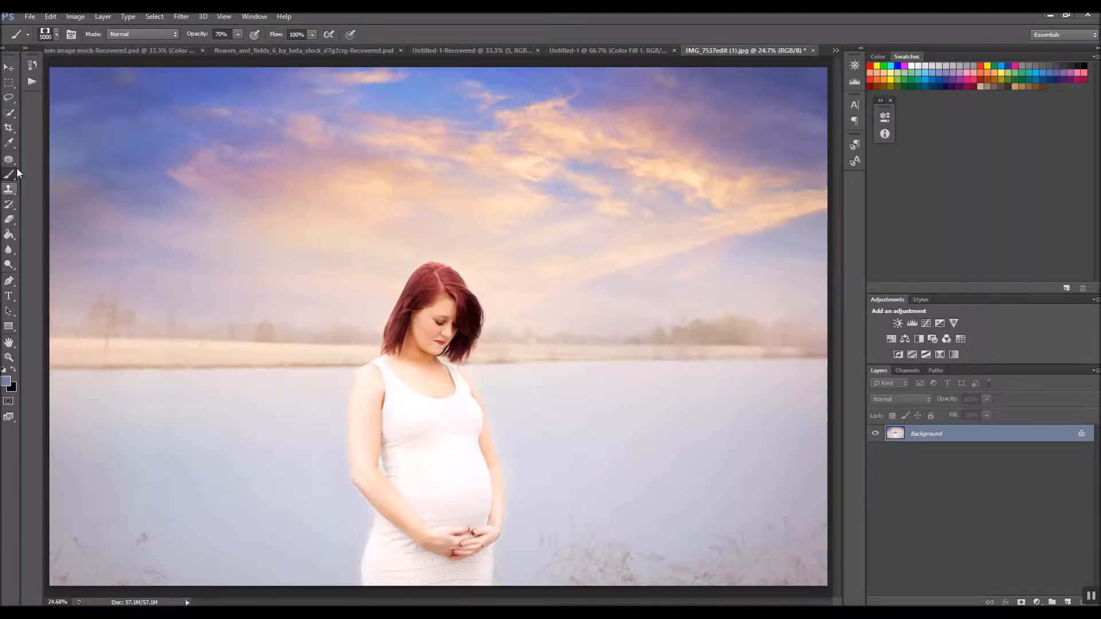
{"action": "left_click", "coordinate": [55, 36]}
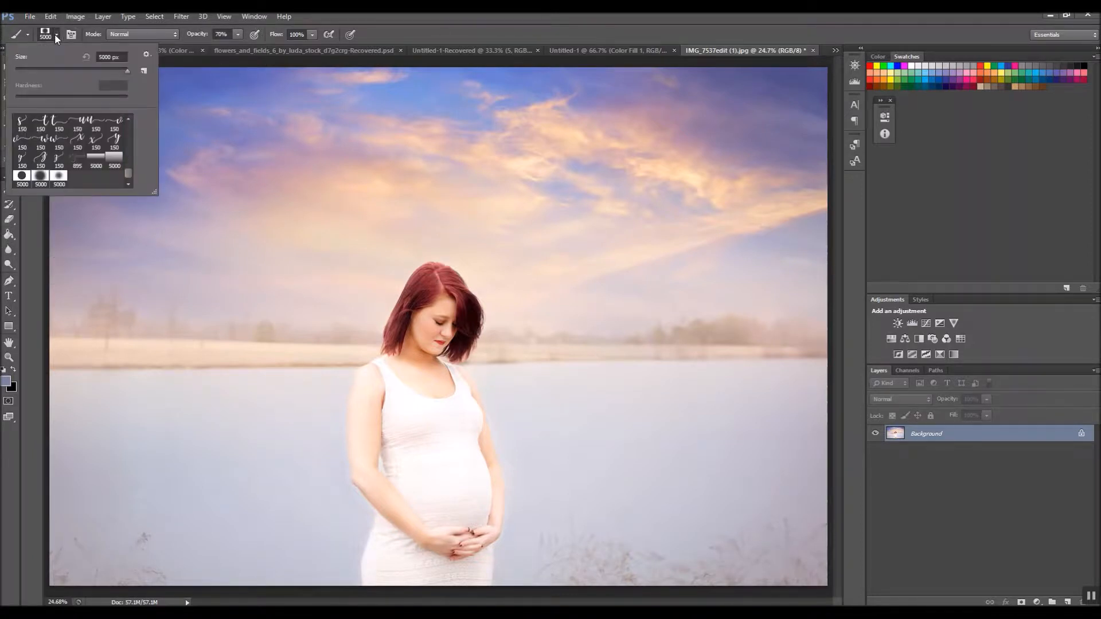
{"action": "left_click", "coordinate": [146, 55]}
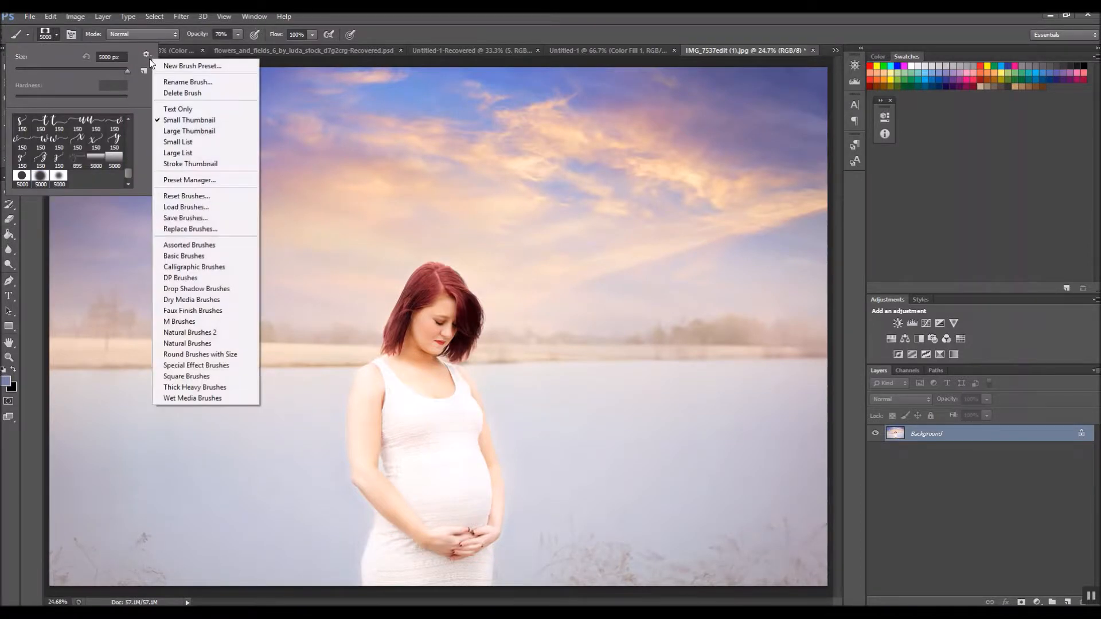
{"action": "left_click", "coordinate": [198, 207]}
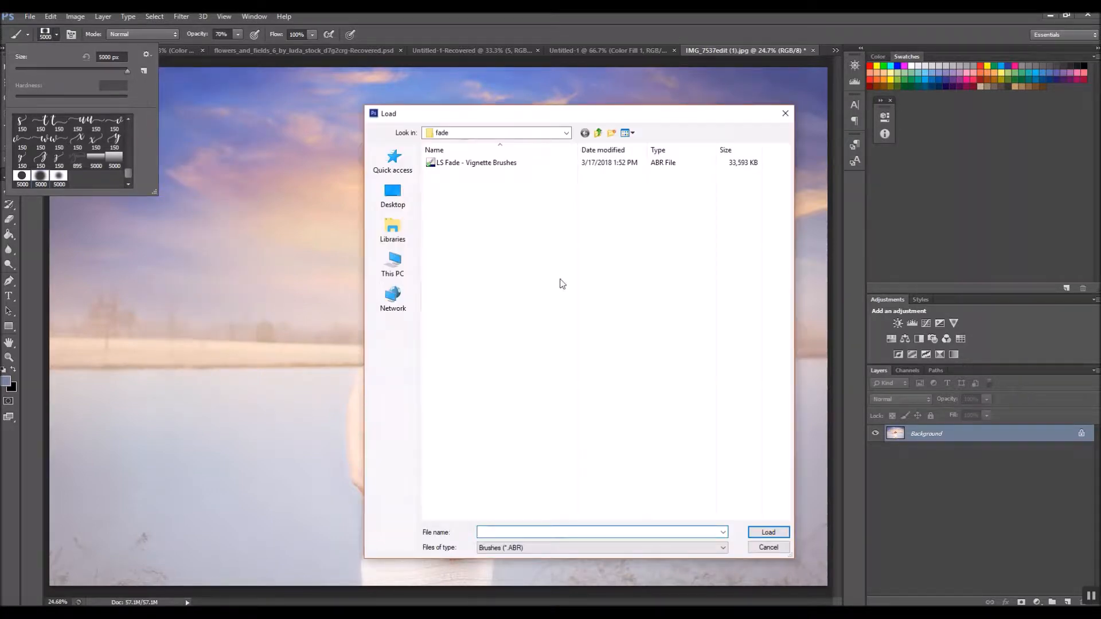
{"action": "left_click", "coordinate": [769, 549]}
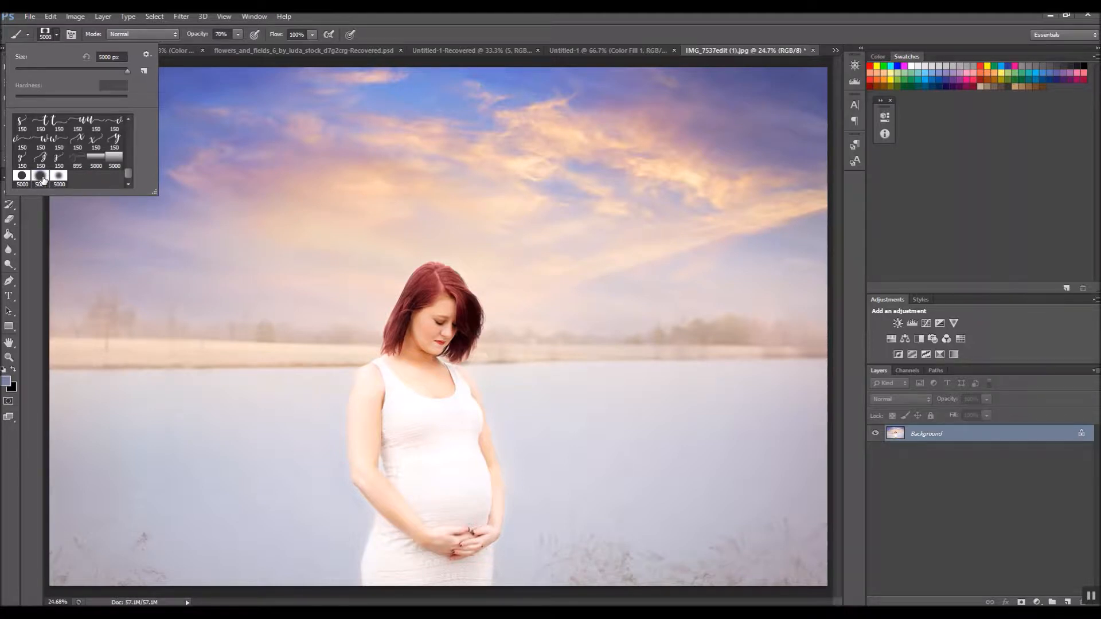
{"action": "left_click", "coordinate": [56, 36]}
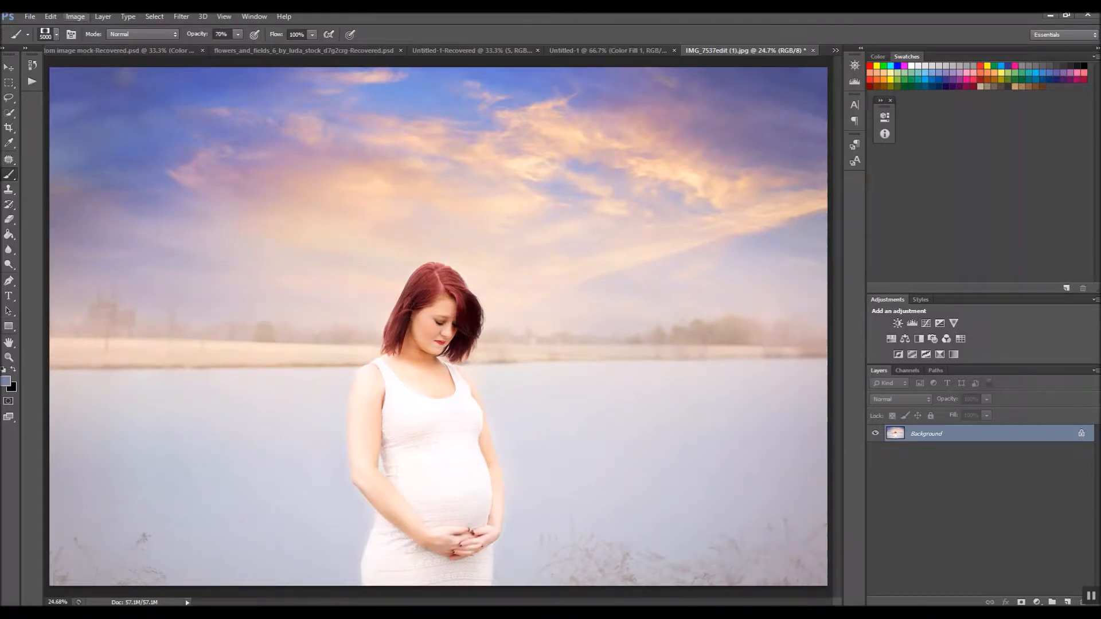
Step: Create a new layer and stamp the 5000 px vignette brush once over the woman in a light gray sampled from the lake
{"action": "left_click", "coordinate": [105, 17]}
{"action": "mouse_move", "coordinate": [115, 30]}
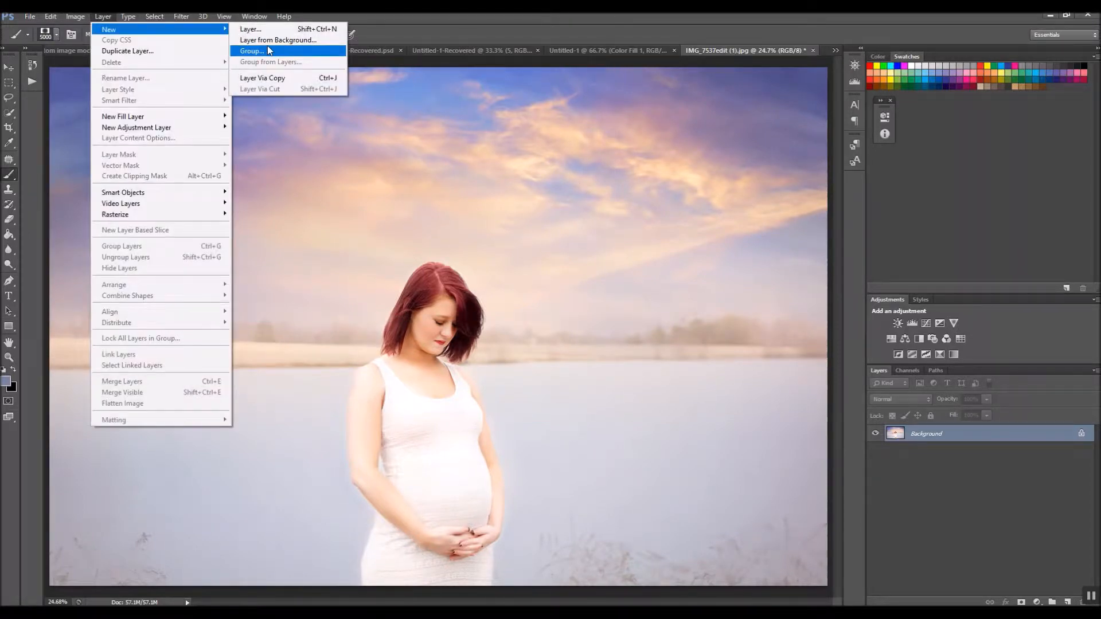
{"action": "left_click", "coordinate": [280, 36]}
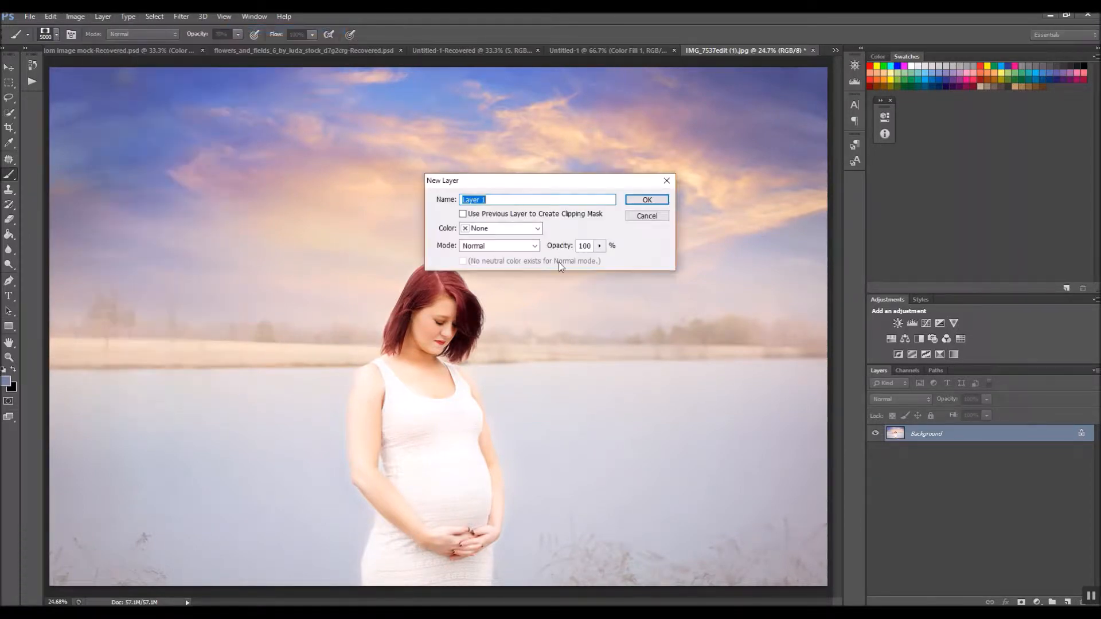
{"action": "left_click", "coordinate": [647, 200]}
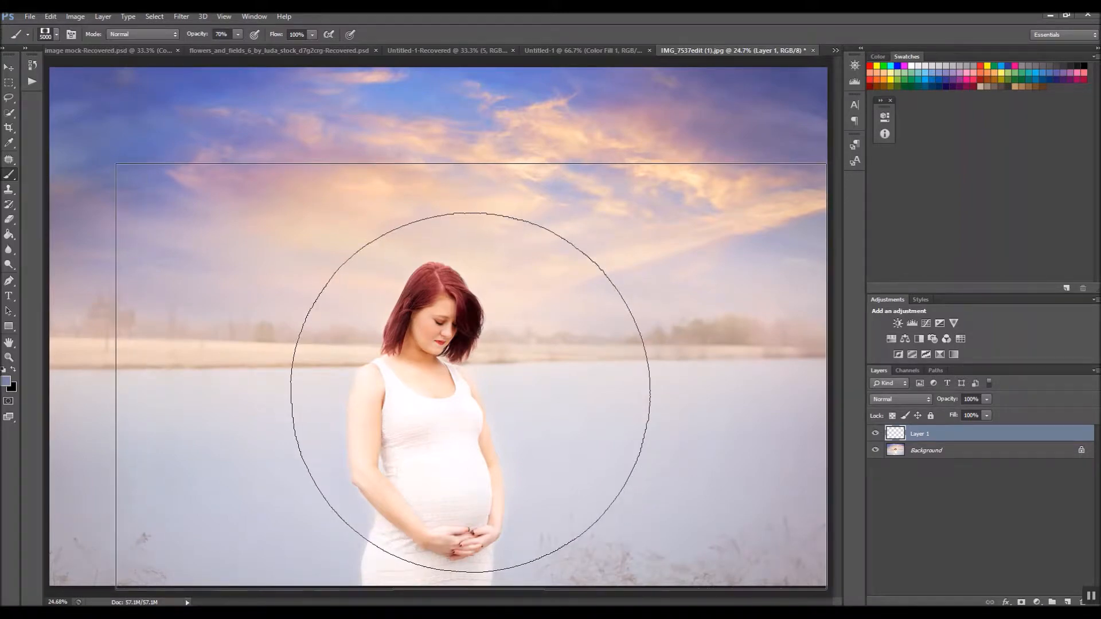
{"action": "left_click", "coordinate": [290, 410], "text": "alt"}
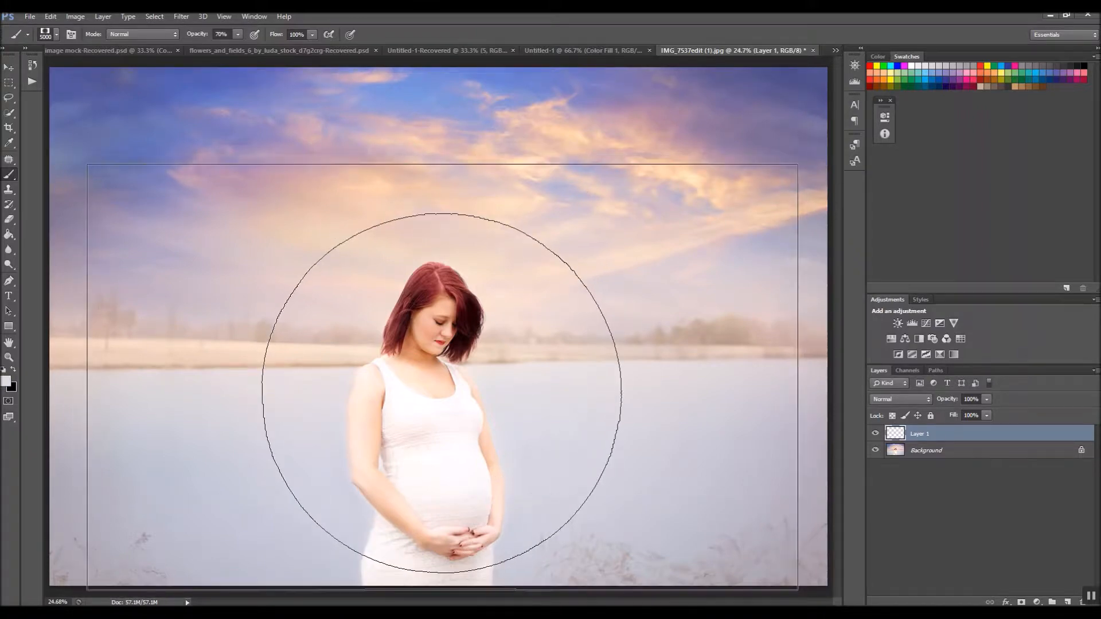
{"action": "left_click", "coordinate": [442, 393]}
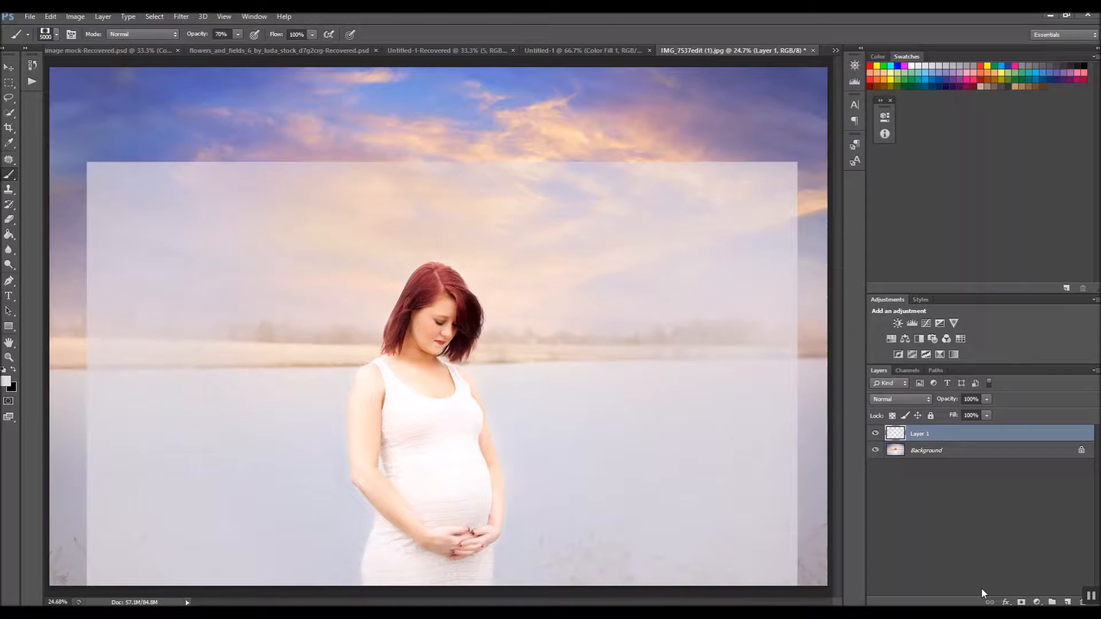
Step: Scale the stamped vignette to about 149% from its centre and shift it about 0.24 in right and 0.16 in up
{"action": "key", "text": "ctrl+minus"}
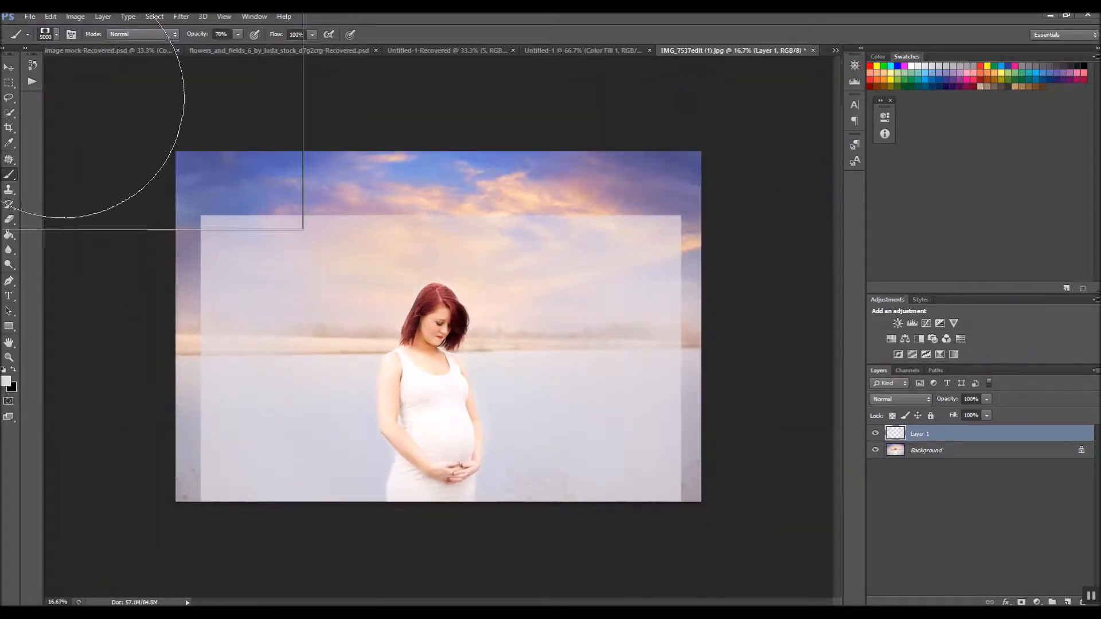
{"action": "left_click", "coordinate": [21, 70]}
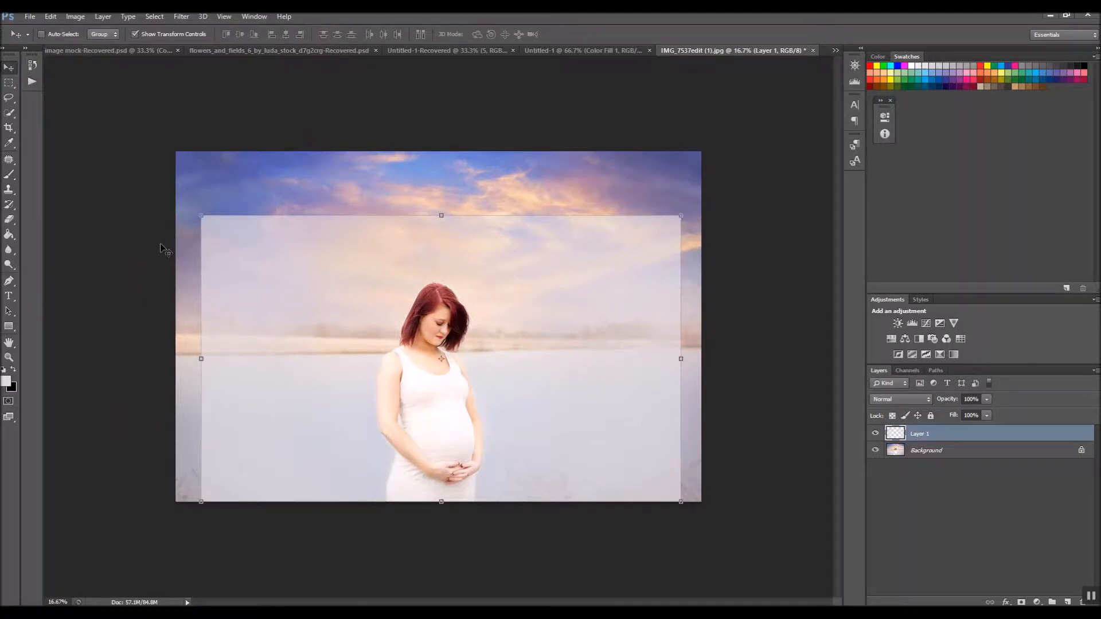
{"action": "left_click", "coordinate": [196, 214]}
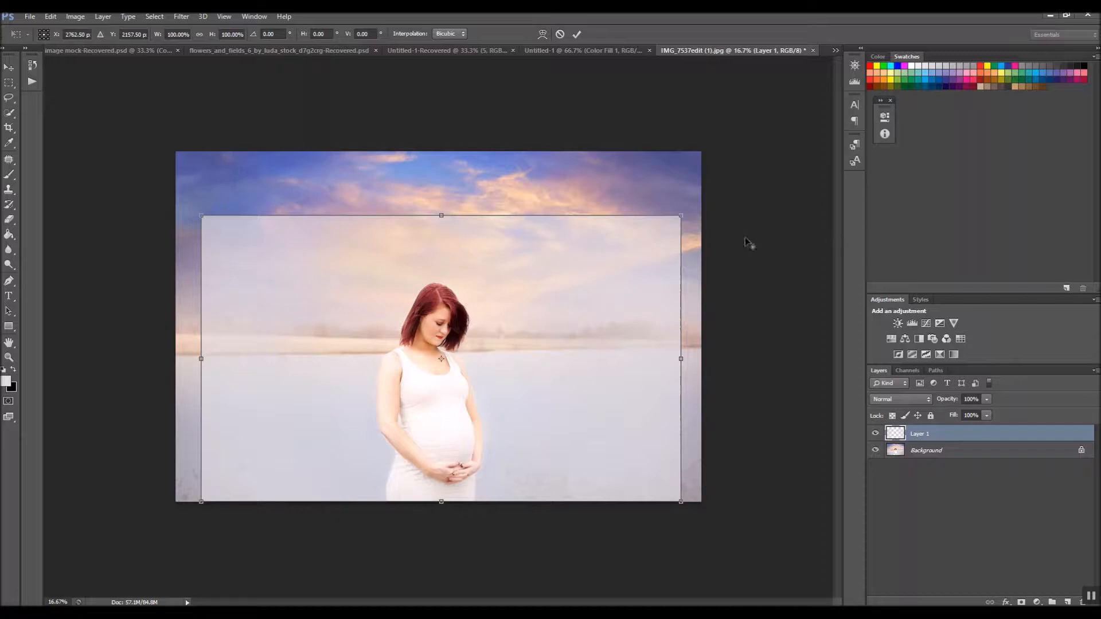
{"action": "left_click_drag", "start_coordinate": [687, 216], "coordinate": [781, 98]}
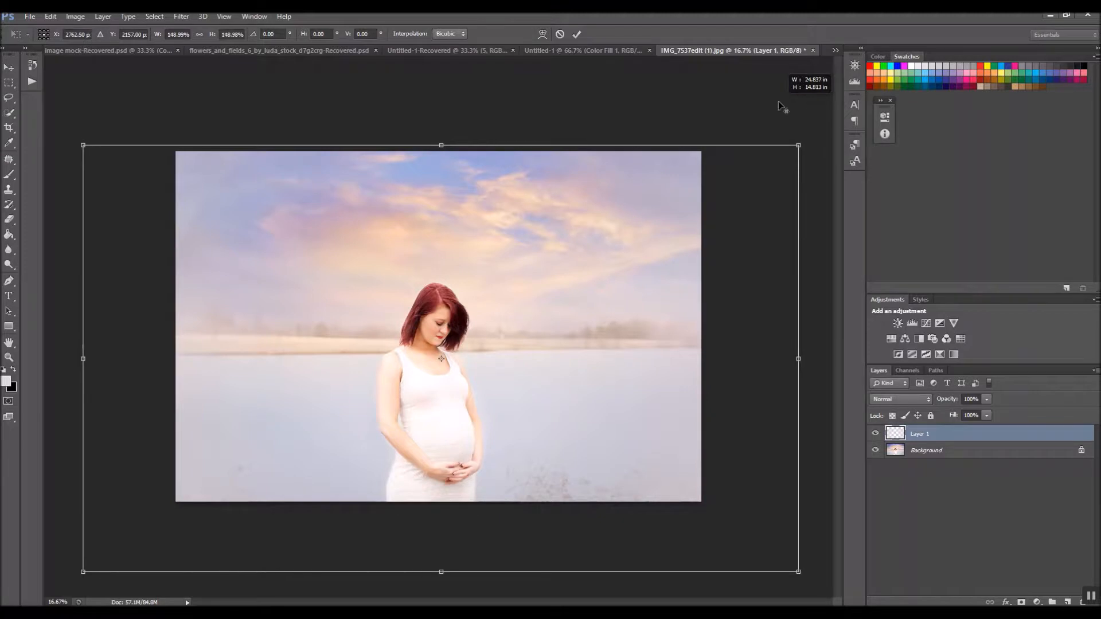
{"action": "mouse_move", "coordinate": [693, 281]}
{"action": "left_mouse_down"}
{"action": "mouse_move", "coordinate": [695, 265]}
{"action": "mouse_move", "coordinate": [698, 280]}
{"action": "left_mouse_up"}
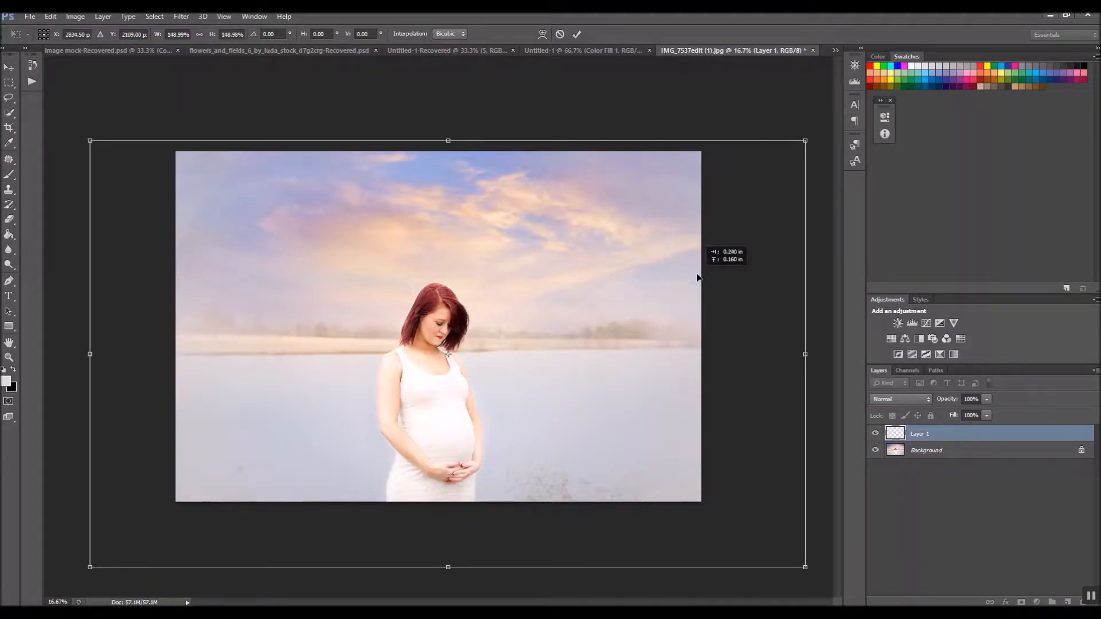
{"action": "key", "text": "Return"}
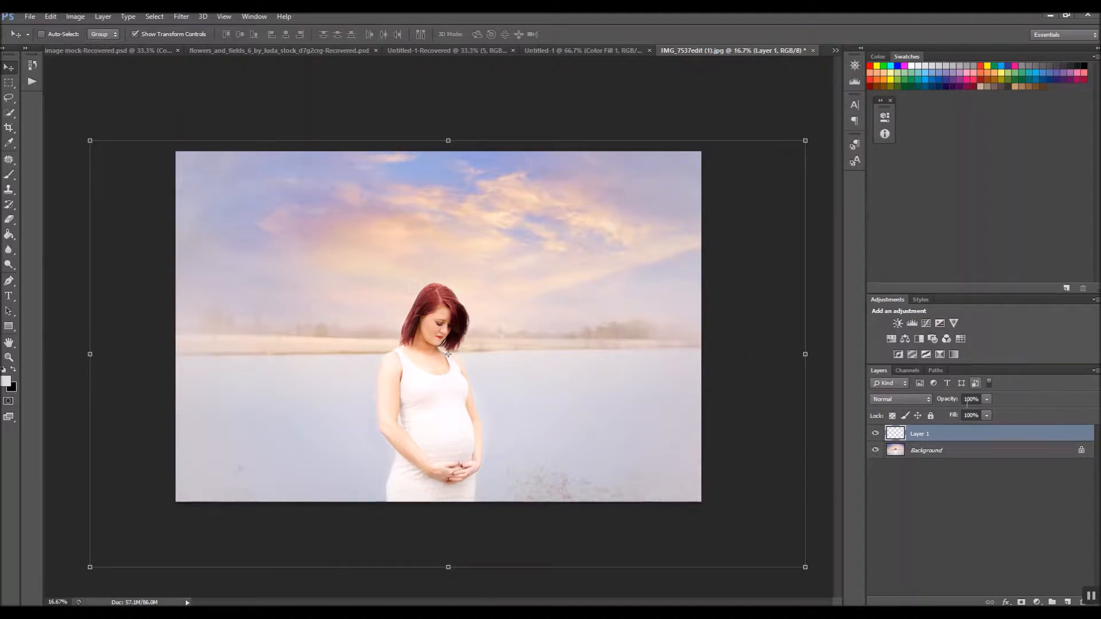
Step: Lower the vignette layer's opacity to 44% and toggle its visibility to compare the photo with and without it
{"action": "mouse_move", "coordinate": [946, 401]}
{"action": "left_mouse_down"}
{"action": "mouse_move", "coordinate": [916, 402]}
{"action": "mouse_move", "coordinate": [956, 404]}
{"action": "left_mouse_up"}
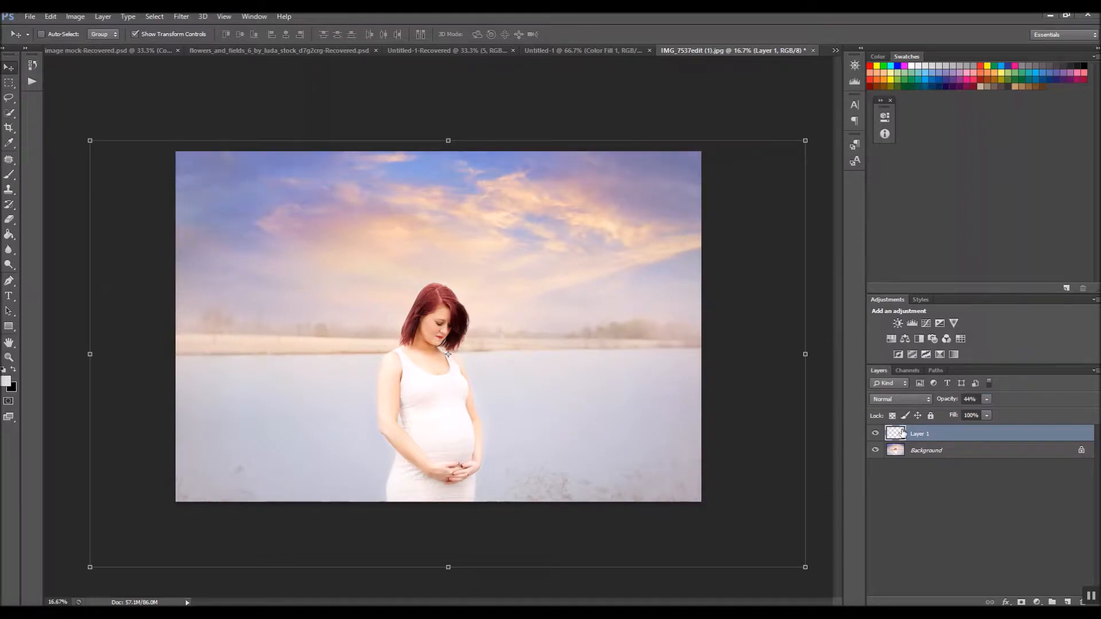
{"action": "left_click", "coordinate": [871, 435]}
{"action": "left_click", "coordinate": [871, 435]}
{"action": "left_click", "coordinate": [870, 435]}
{"action": "left_click", "coordinate": [870, 435]}
Step: Try the Soft Light, Overlay and Multiply blend modes on the vignette layer
{"action": "left_click", "coordinate": [918, 400]}
{"action": "left_click", "coordinate": [898, 253]}
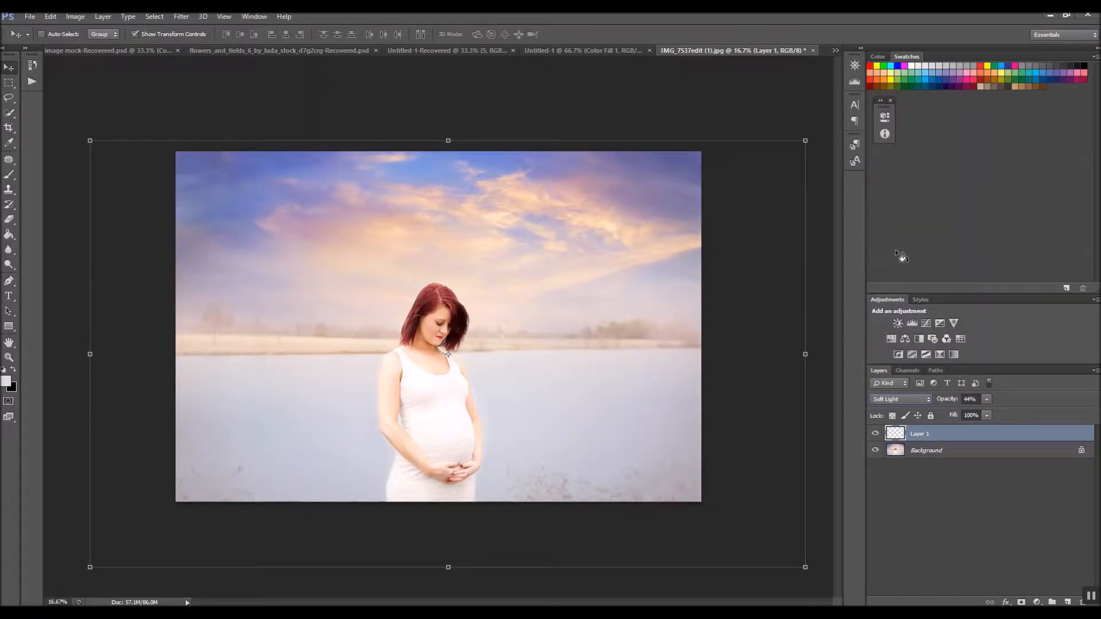
{"action": "left_click", "coordinate": [924, 401]}
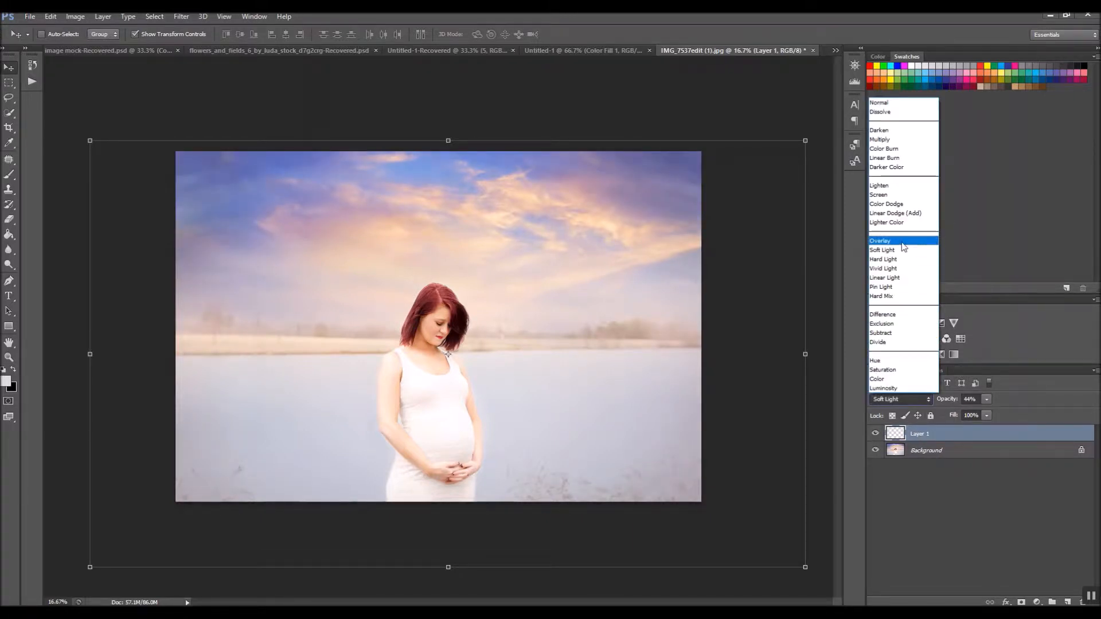
{"action": "left_click", "coordinate": [906, 241]}
{"action": "left_click", "coordinate": [903, 401]}
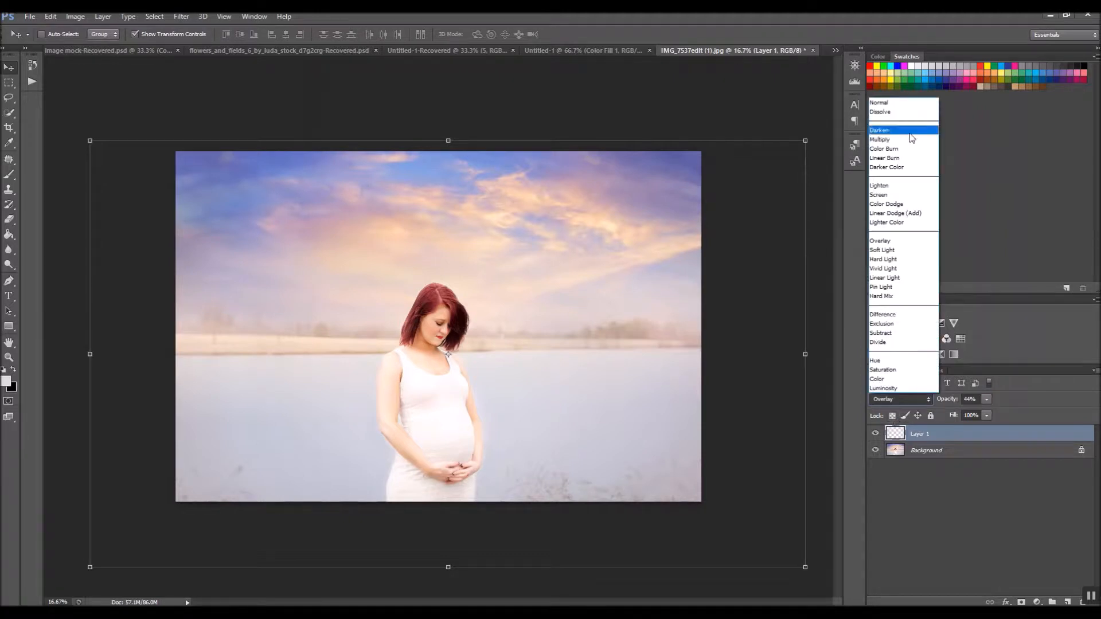
{"action": "left_click", "coordinate": [904, 156]}
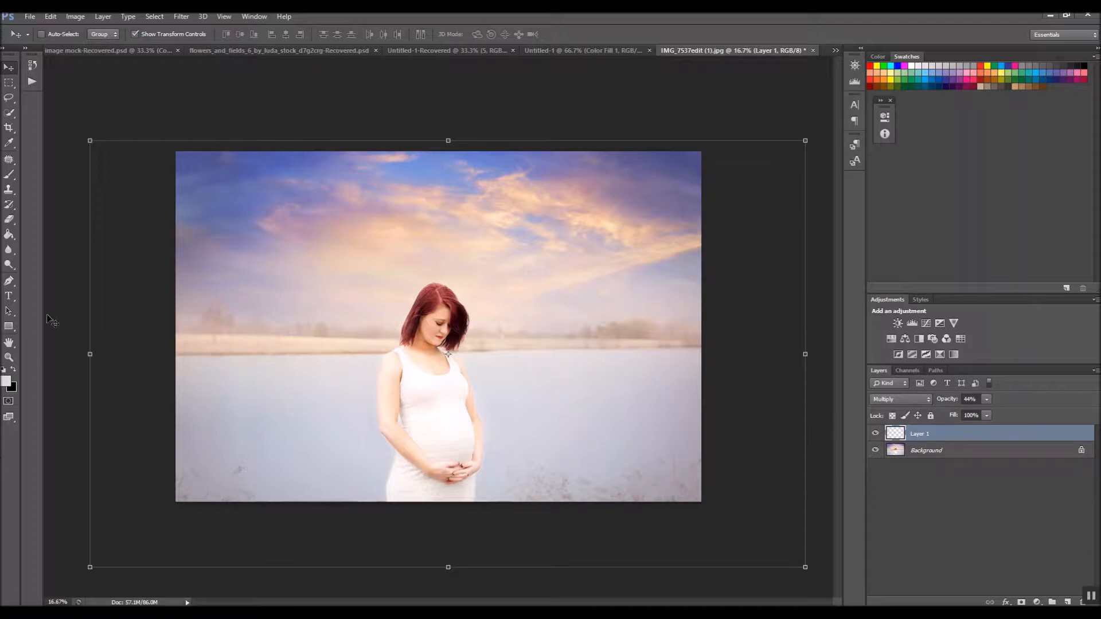
Step: Add a Solid Color fill layer in #ddd8dd above the vignette layer and clip it to that layer
{"action": "left_click", "coordinate": [13, 360]}
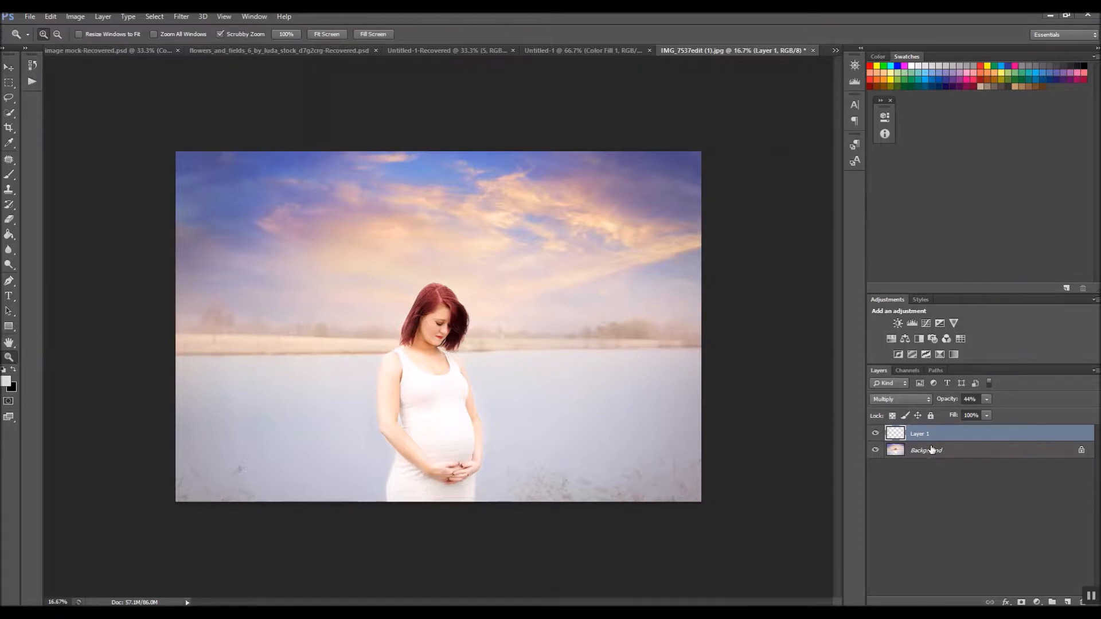
{"action": "left_click", "coordinate": [1038, 602]}
{"action": "left_click", "coordinate": [1025, 347]}
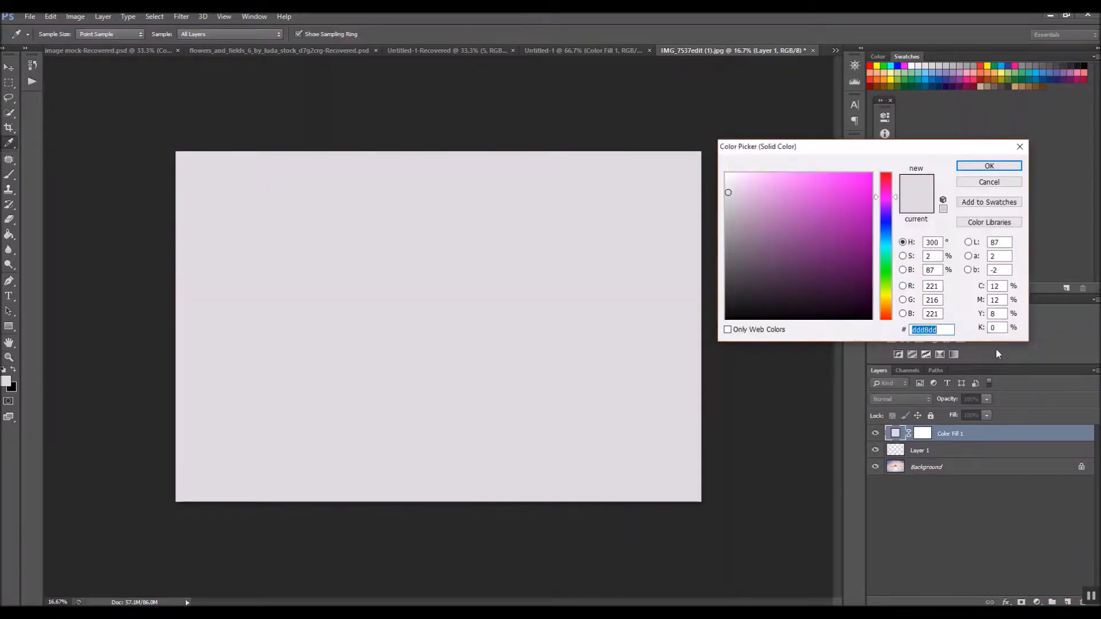
{"action": "left_click", "coordinate": [977, 166]}
{"action": "key", "text": "z"}
{"action": "right_click", "coordinate": [944, 435]}
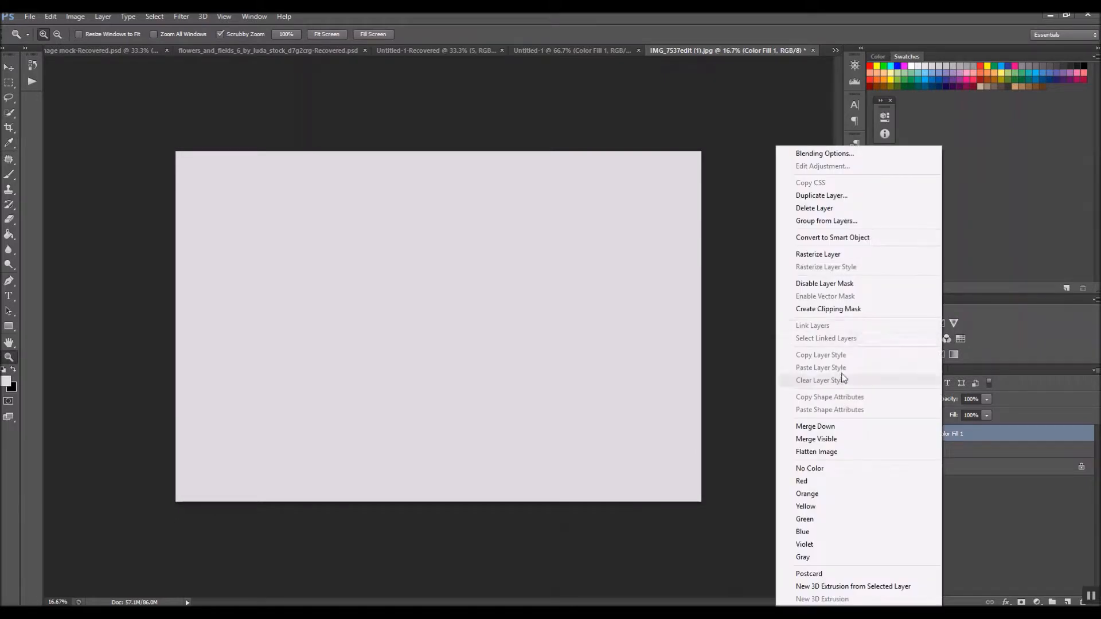
{"action": "left_click", "coordinate": [828, 309]}
Step: Set the blend mode of Layer 1 back to Normal and its opacity to 100%
{"action": "left_click", "coordinate": [917, 399]}
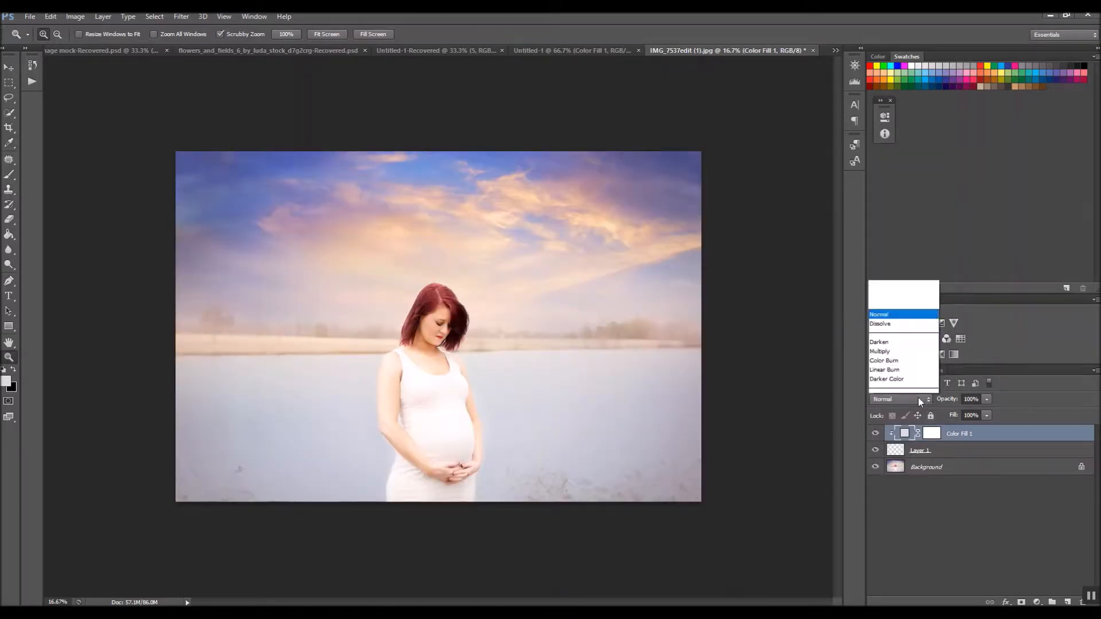
{"action": "left_click", "coordinate": [887, 104]}
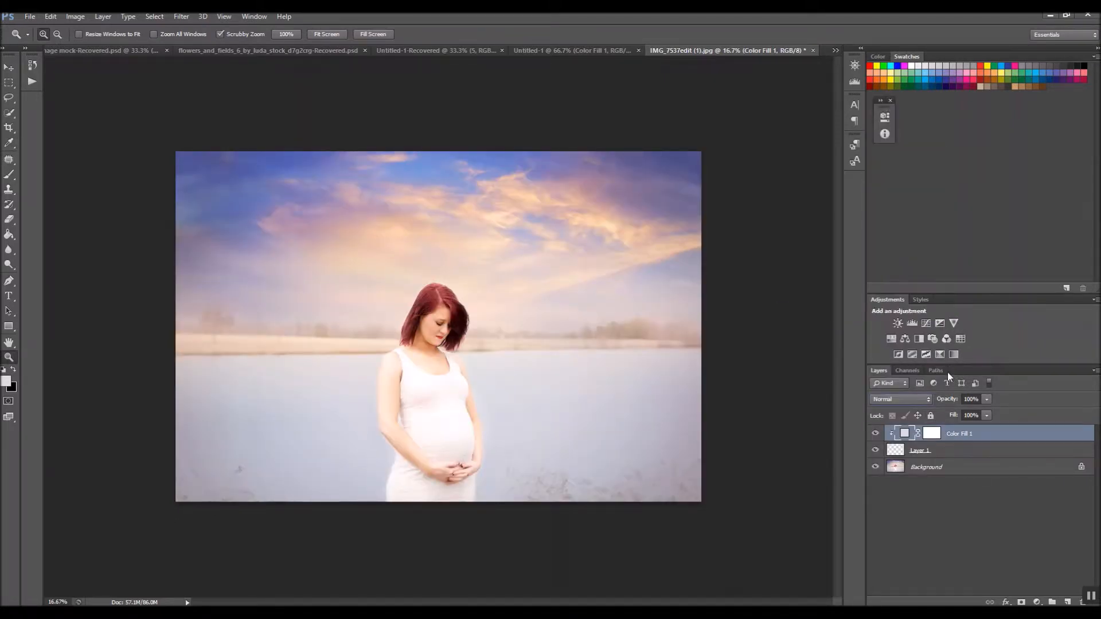
{"action": "left_click", "coordinate": [903, 449]}
{"action": "left_click", "coordinate": [910, 401]}
{"action": "left_click", "coordinate": [917, 104]}
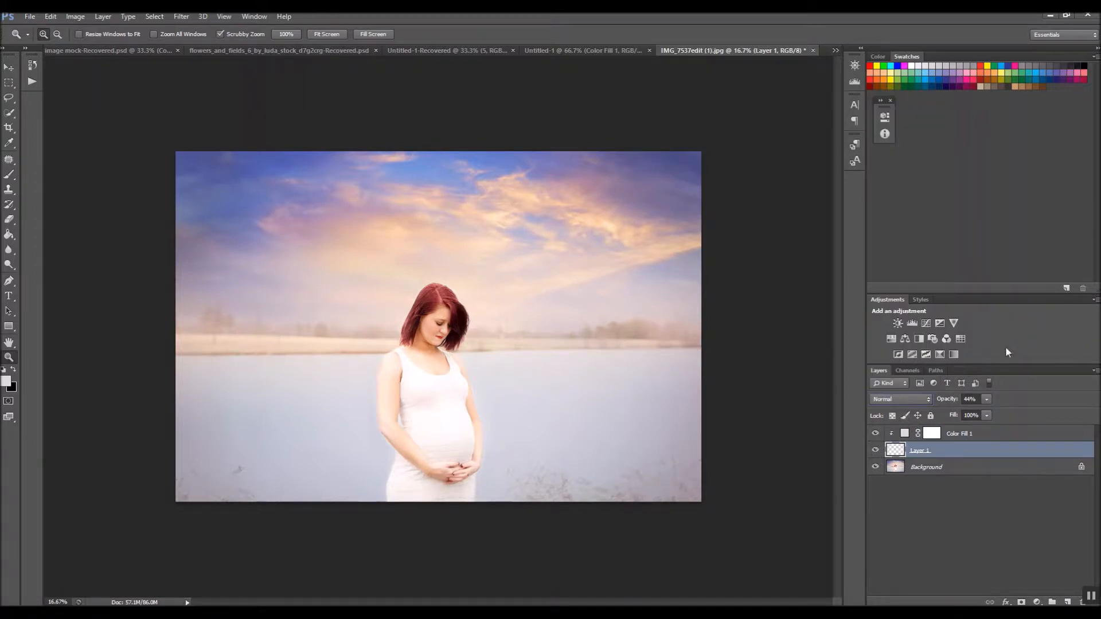
{"action": "left_click_drag", "start_coordinate": [942, 400], "coordinate": [1096, 403]}
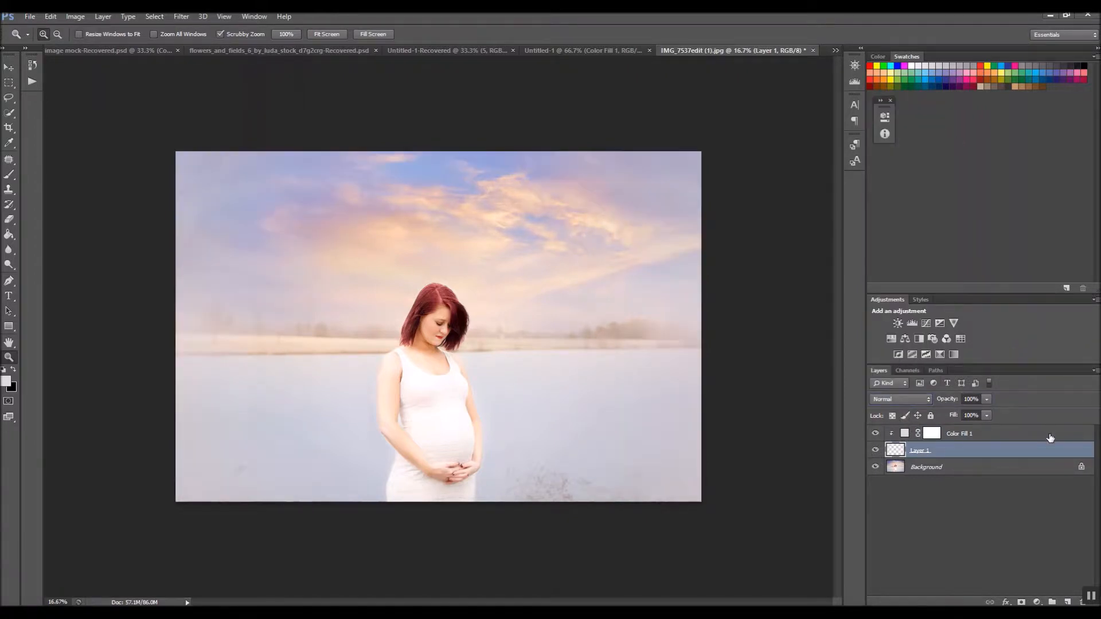
{"action": "left_click", "coordinate": [904, 435]}
{"action": "double_click", "coordinate": [904, 436]}
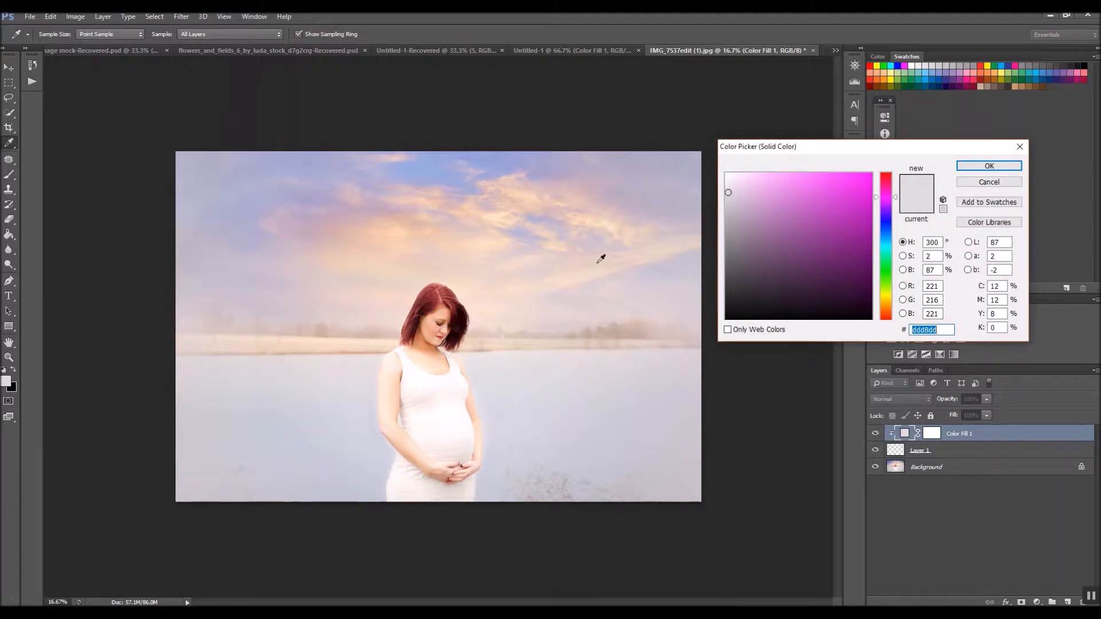
{"action": "left_click", "coordinate": [969, 182]}
{"action": "key", "text": "z"}
{"action": "left_click", "coordinate": [876, 434]}
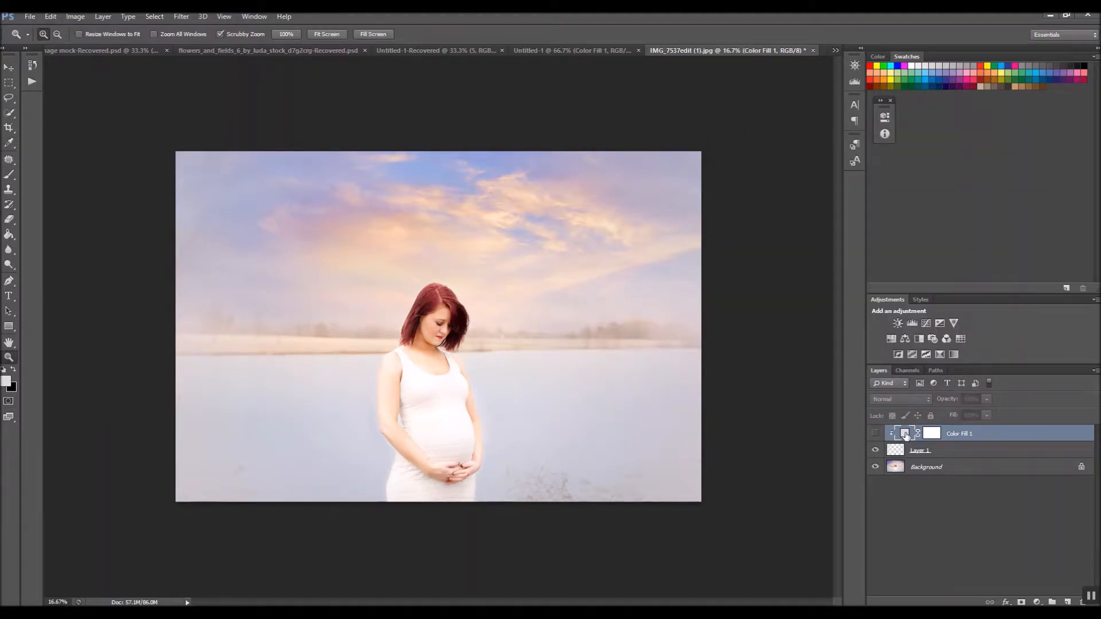
{"action": "double_click", "coordinate": [905, 435]}
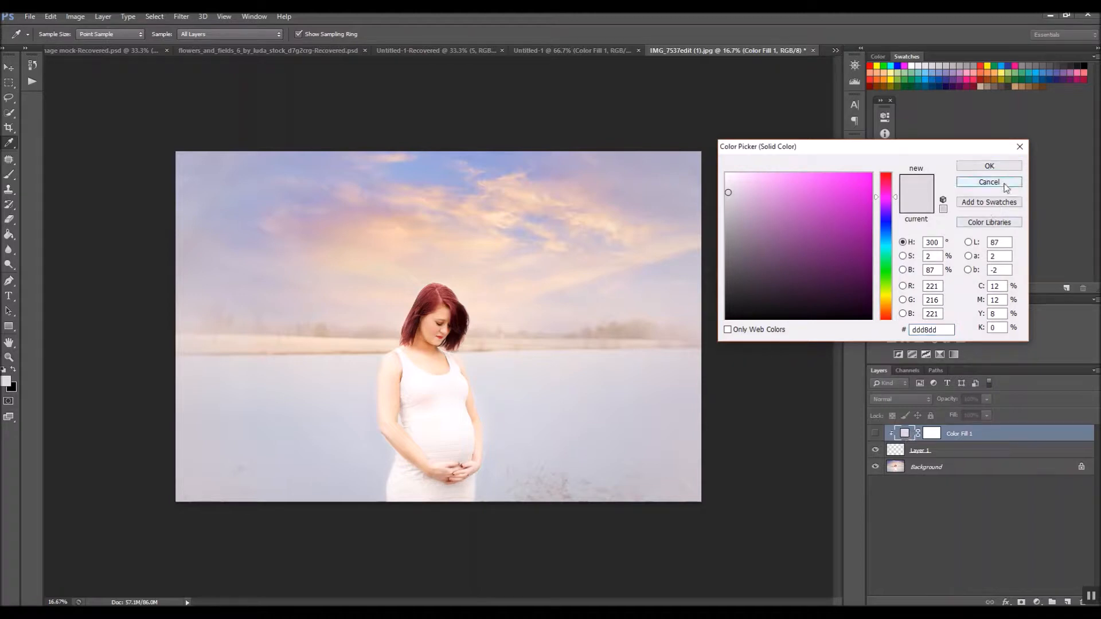
{"action": "left_click", "coordinate": [1003, 184]}
{"action": "left_click", "coordinate": [876, 434]}
Step: Hide Layer 1, recolour the Solid Color fill to #756e98 sampled from the purple sky at the photo's edge, and show Layer 1 again
{"action": "left_click", "coordinate": [876, 451]}
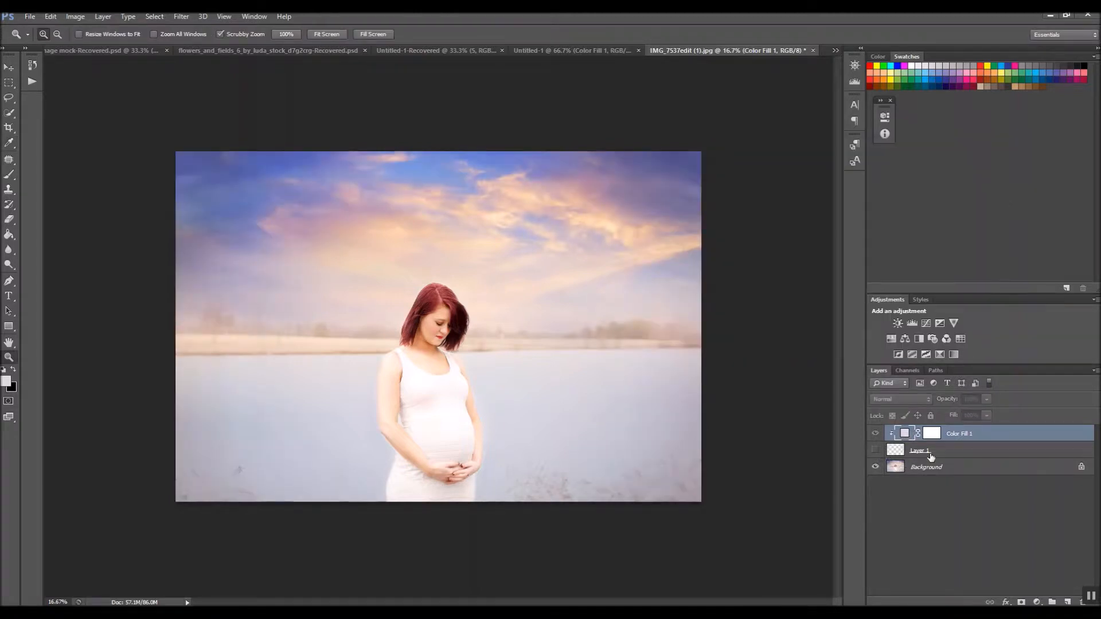
{"action": "double_click", "coordinate": [905, 435]}
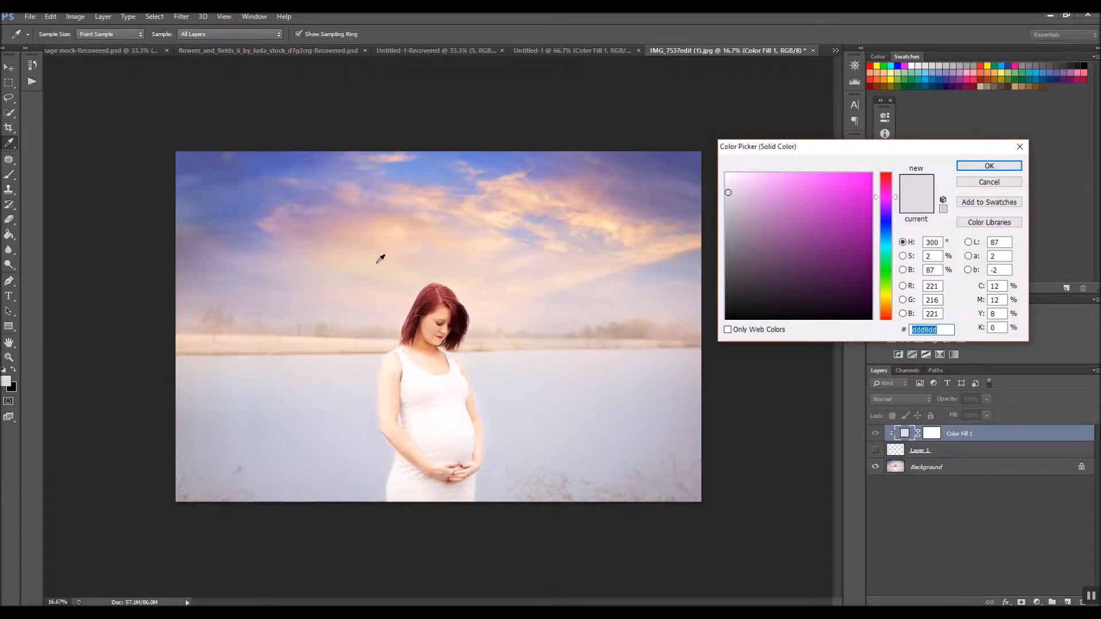
{"action": "left_click", "coordinate": [692, 205]}
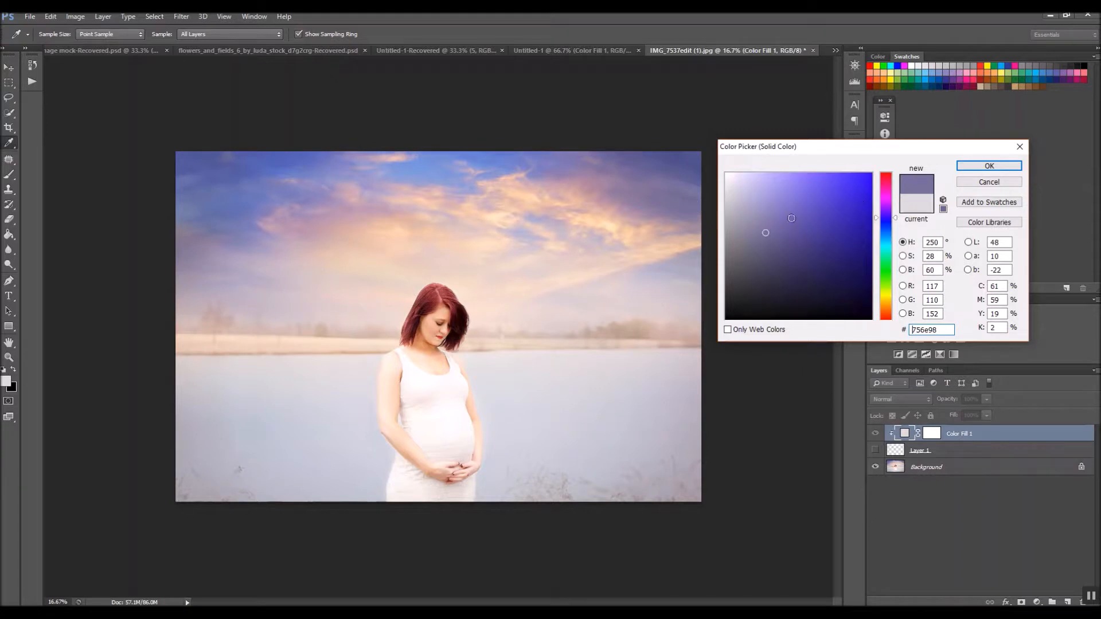
{"action": "left_click", "coordinate": [990, 165]}
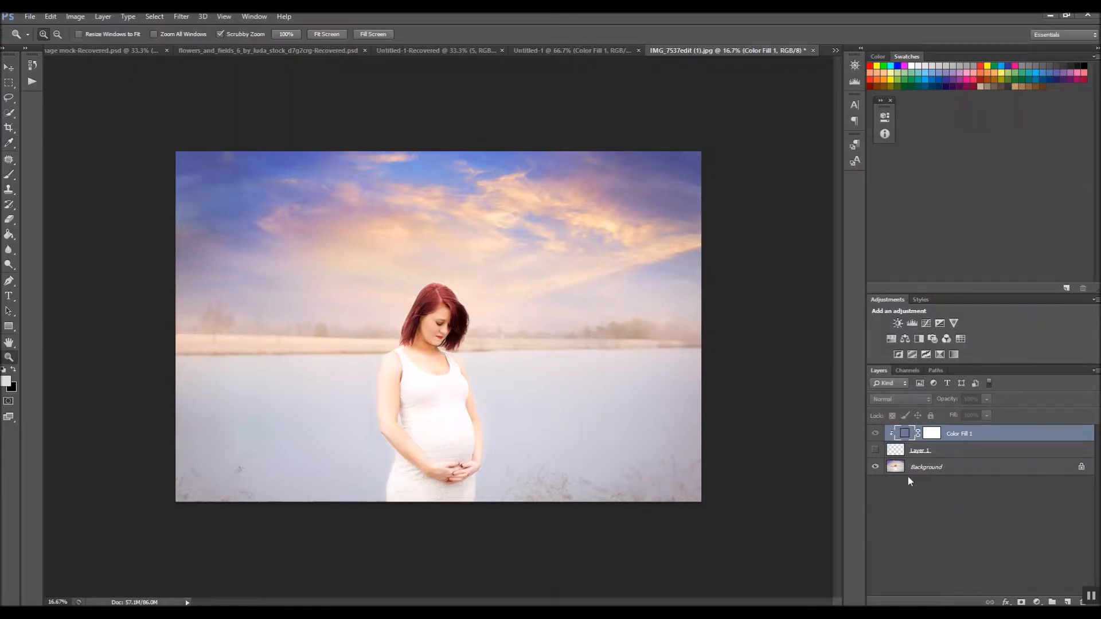
{"action": "left_click", "coordinate": [875, 450]}
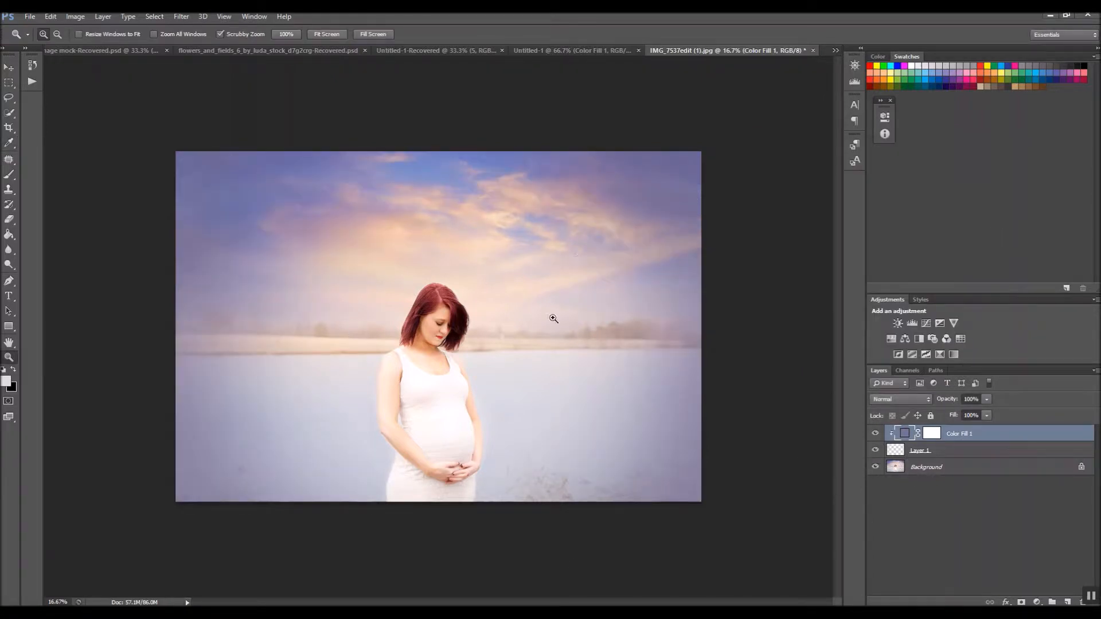
Step: Try the Soft Light blend mode on the color fill layer, toggling Layer 1's visibility to compare the photo with and without the fade
{"action": "left_click", "coordinate": [914, 398]}
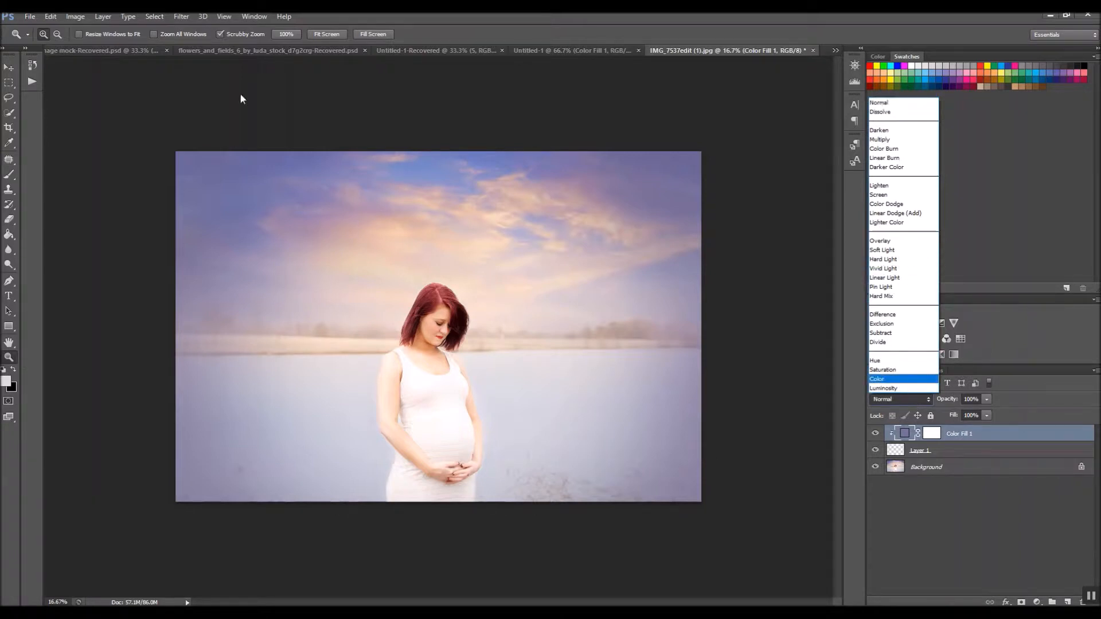
{"action": "left_click", "coordinate": [329, 36]}
{"action": "left_click", "coordinate": [329, 35]}
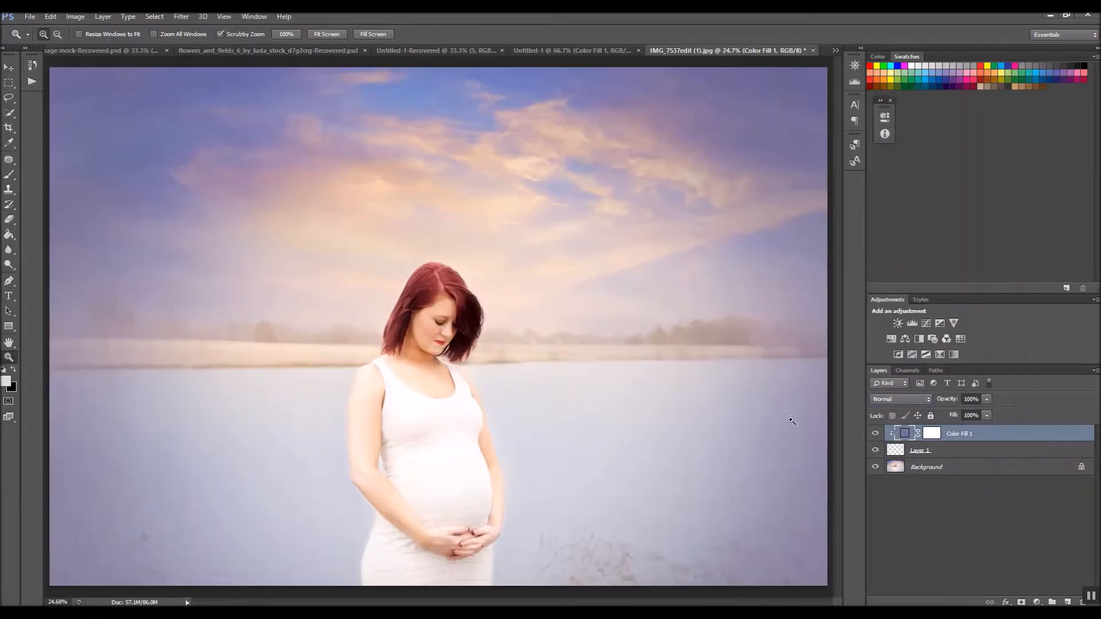
{"action": "left_click", "coordinate": [905, 399]}
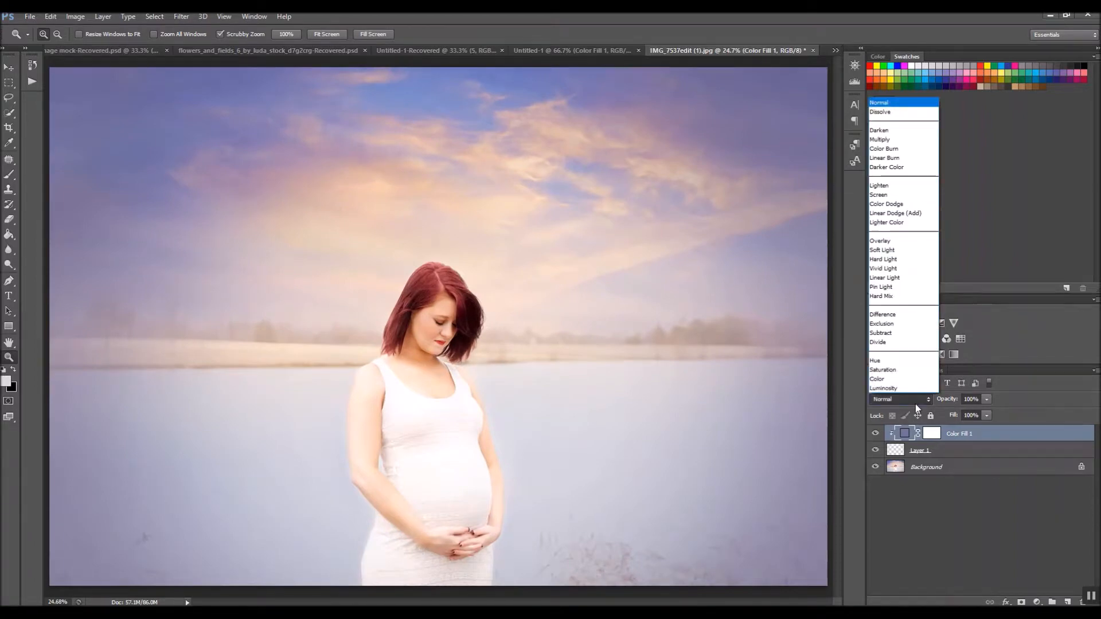
{"action": "left_click", "coordinate": [914, 250]}
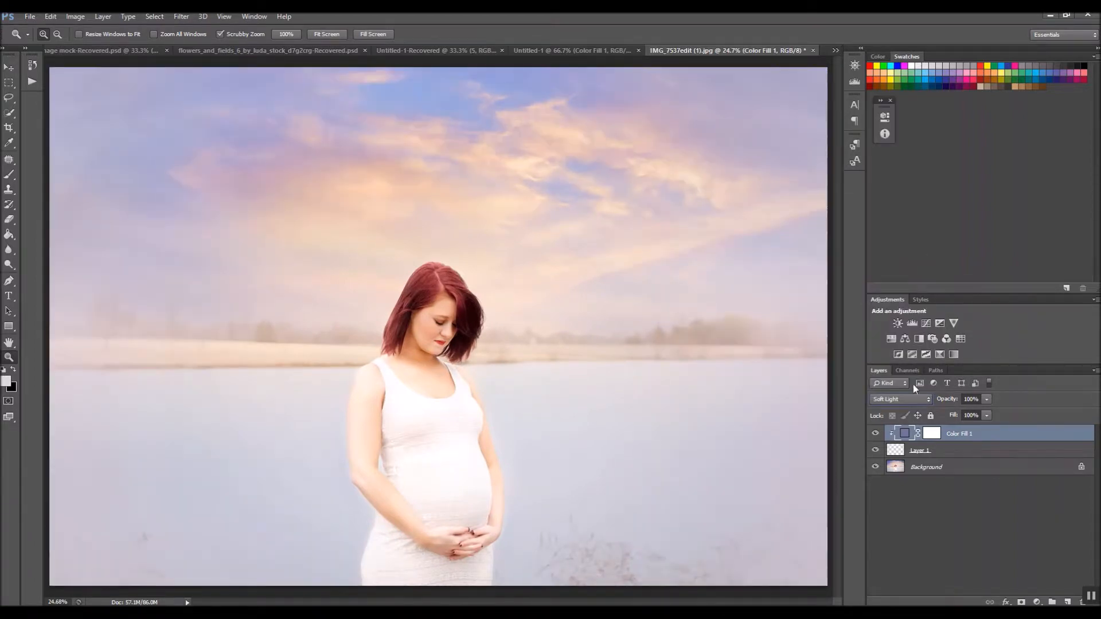
{"action": "left_click", "coordinate": [875, 450]}
{"action": "left_click", "coordinate": [876, 450]}
{"action": "left_click", "coordinate": [913, 401]}
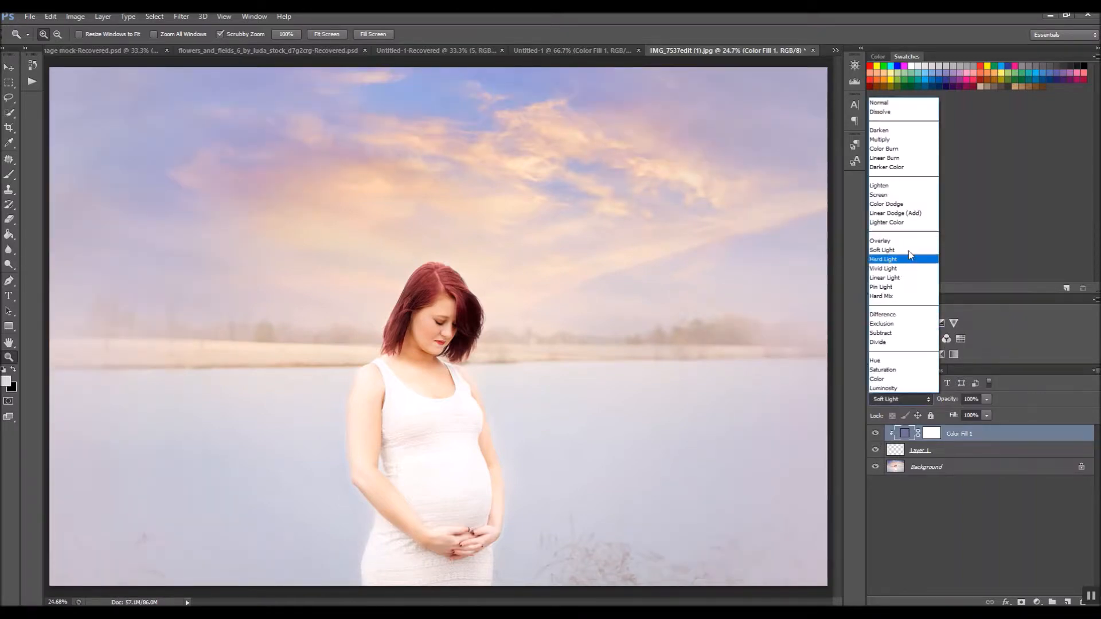
{"action": "left_click", "coordinate": [909, 250]}
Step: Try Multiply on the color fill layer, and set its blend mode to Screen
{"action": "left_click", "coordinate": [903, 399]}
{"action": "left_click", "coordinate": [895, 141]}
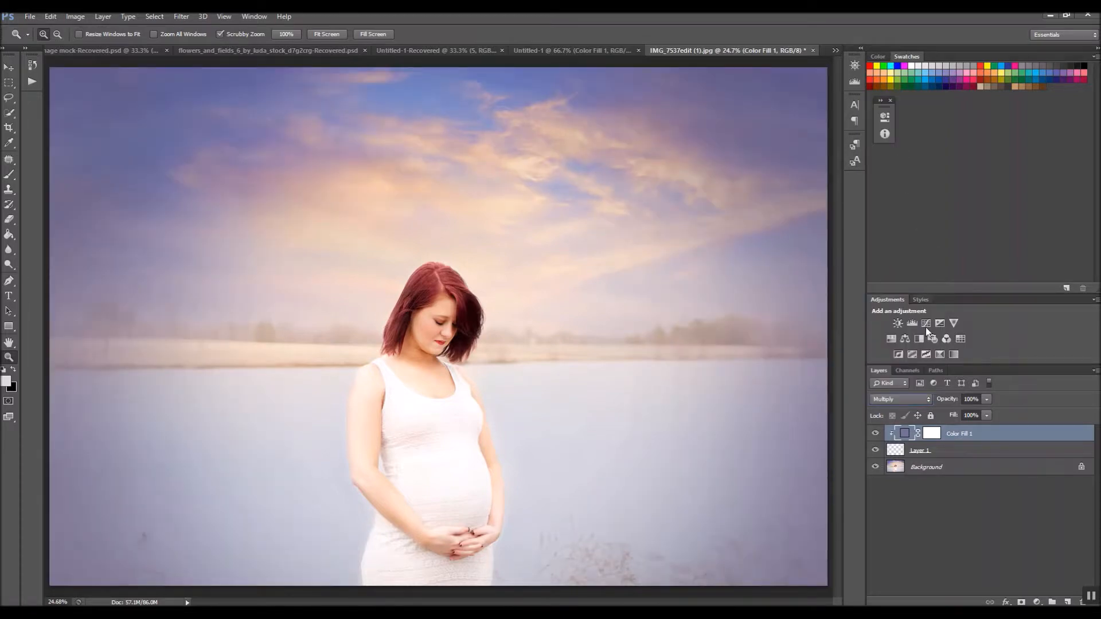
{"action": "left_click", "coordinate": [900, 400]}
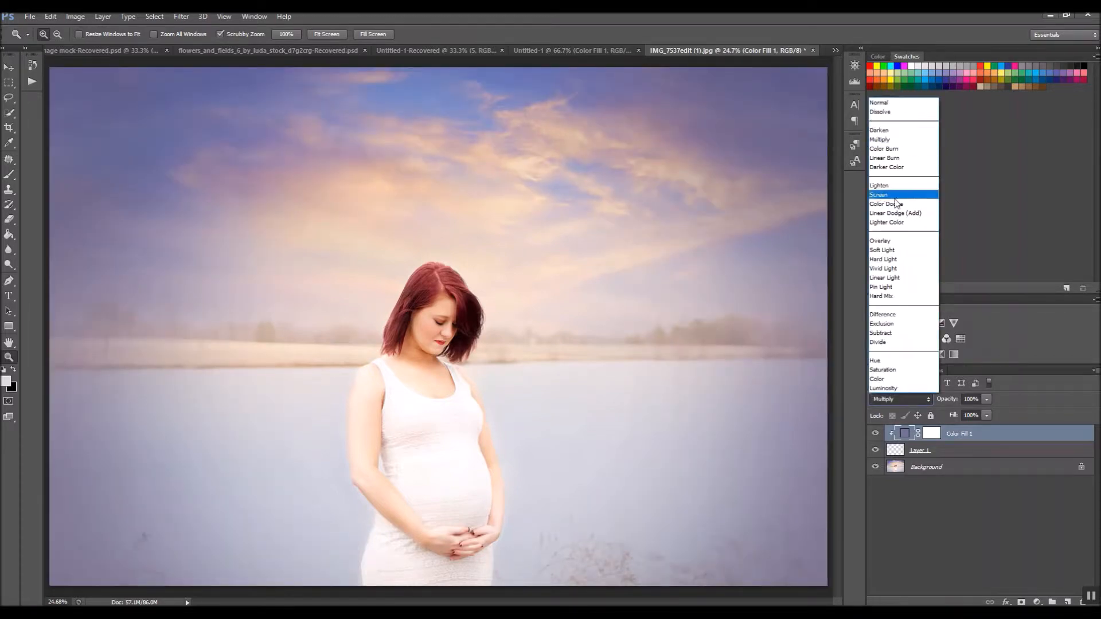
{"action": "left_click", "coordinate": [896, 196]}
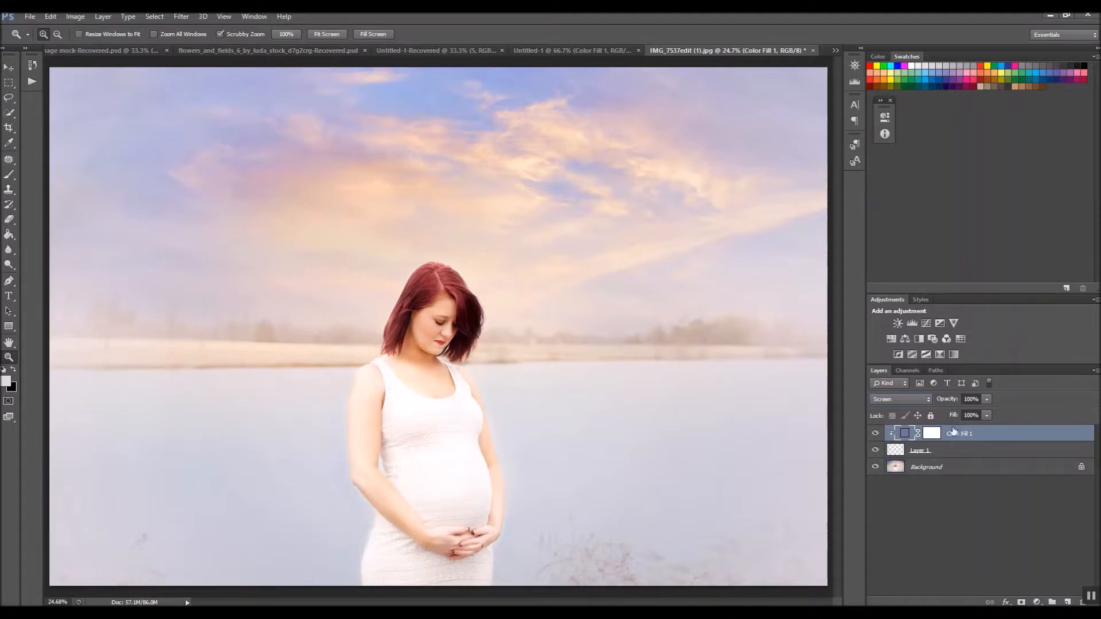
Step: Lower the opacity of Layer 1 to 38% and toggle its visibility to compare the photo with and without the fade
{"action": "left_click", "coordinate": [917, 451]}
{"action": "left_click_drag", "start_coordinate": [931, 399], "coordinate": [923, 401]}
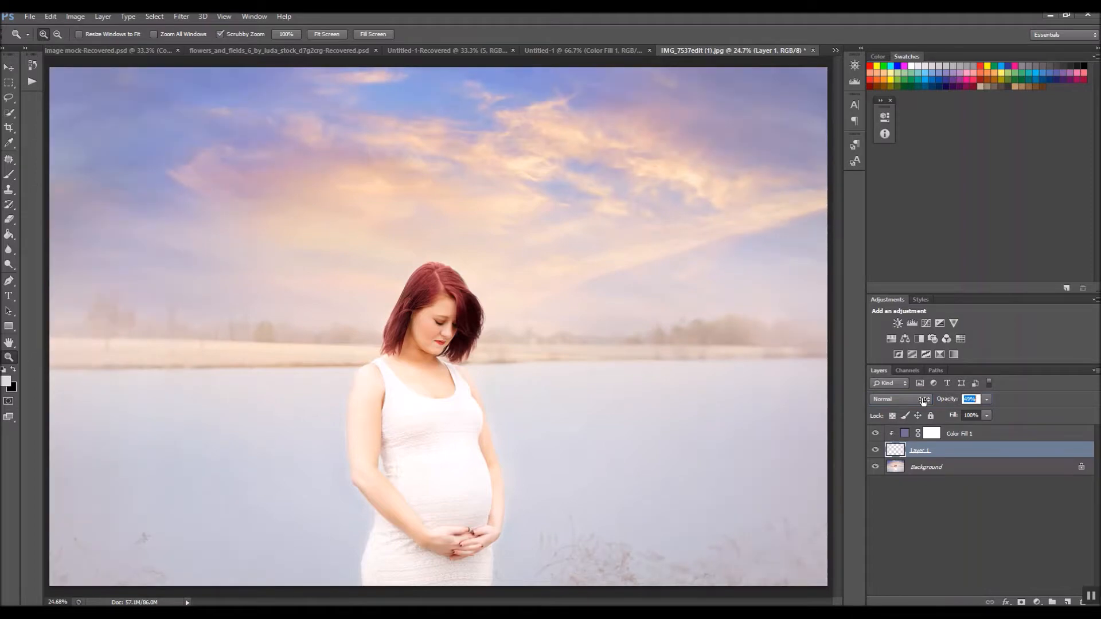
{"action": "left_click", "coordinate": [876, 451]}
{"action": "left_click", "coordinate": [876, 451]}
{"action": "left_click", "coordinate": [881, 450]}
{"action": "left_click", "coordinate": [881, 450]}
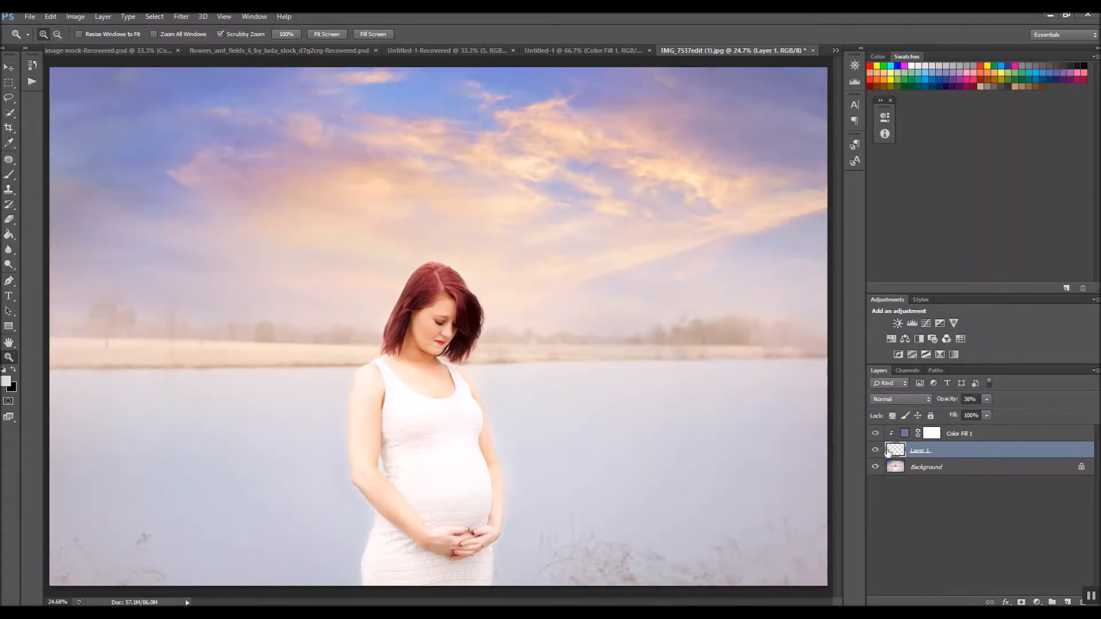
Step: Open the photo IMG_7510.jpg through Camera Raw without adjustments and fit it to the screen
{"action": "left_click", "coordinate": [29, 16]}
{"action": "left_click", "coordinate": [46, 39]}
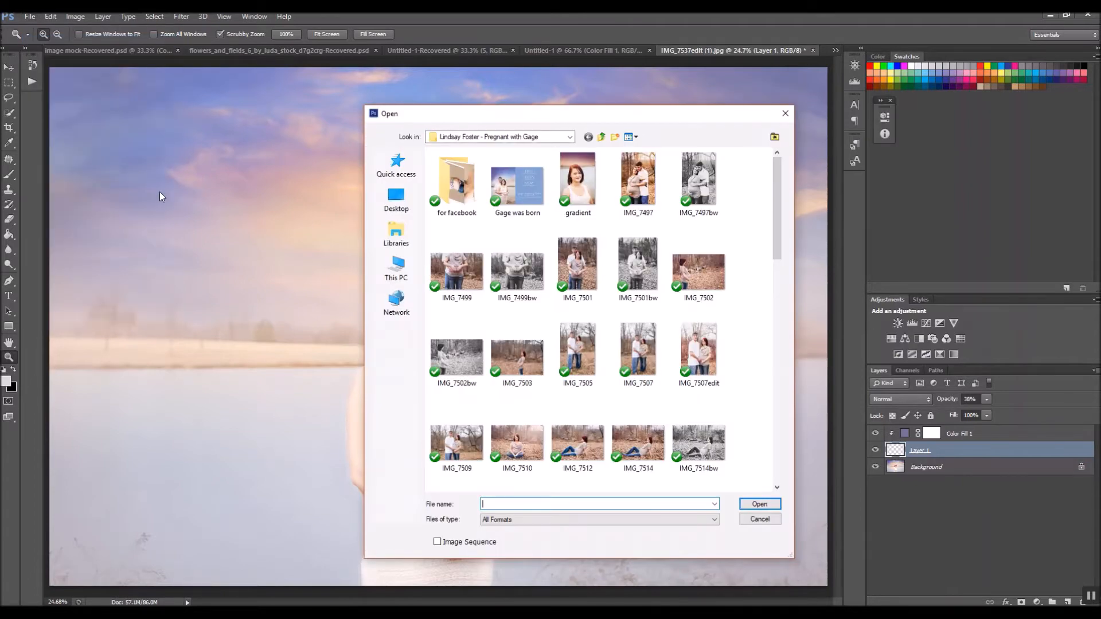
{"action": "scroll", "coordinate": [596, 317], "scroll_direction": "down", "scroll_amount": 10}
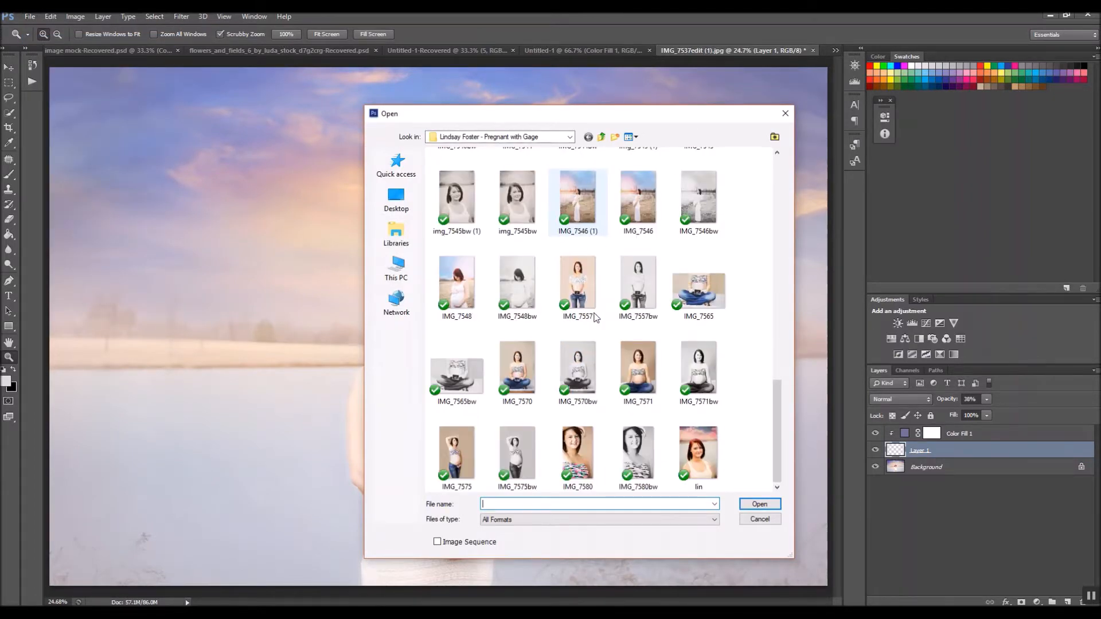
{"action": "scroll", "coordinate": [595, 317], "scroll_direction": "up", "scroll_amount": 4}
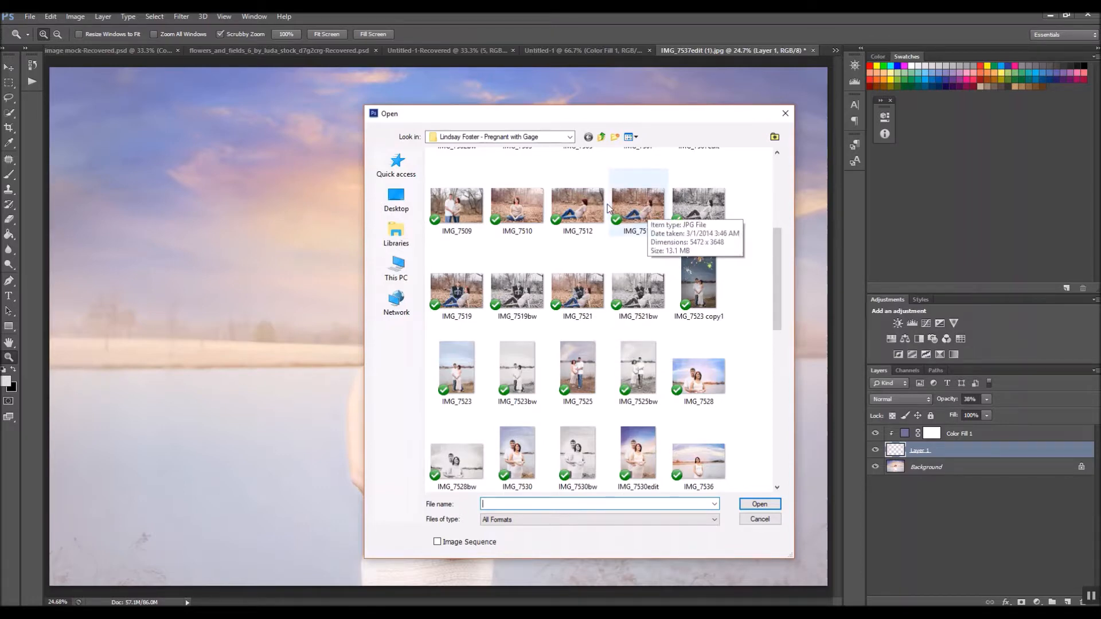
{"action": "double_click", "coordinate": [514, 206]}
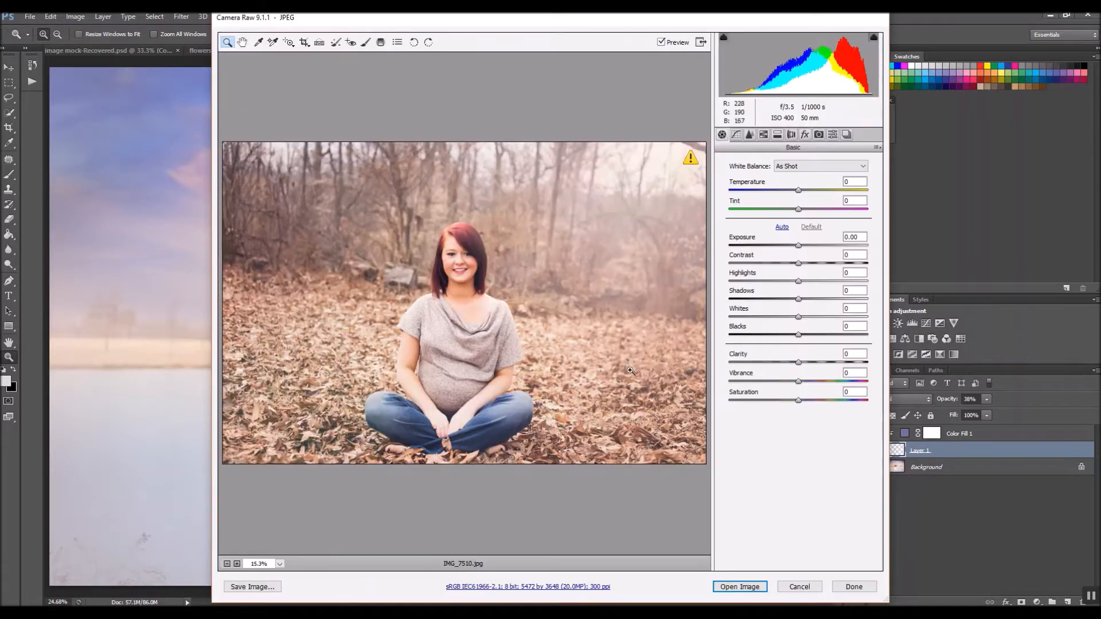
{"action": "left_click", "coordinate": [756, 587]}
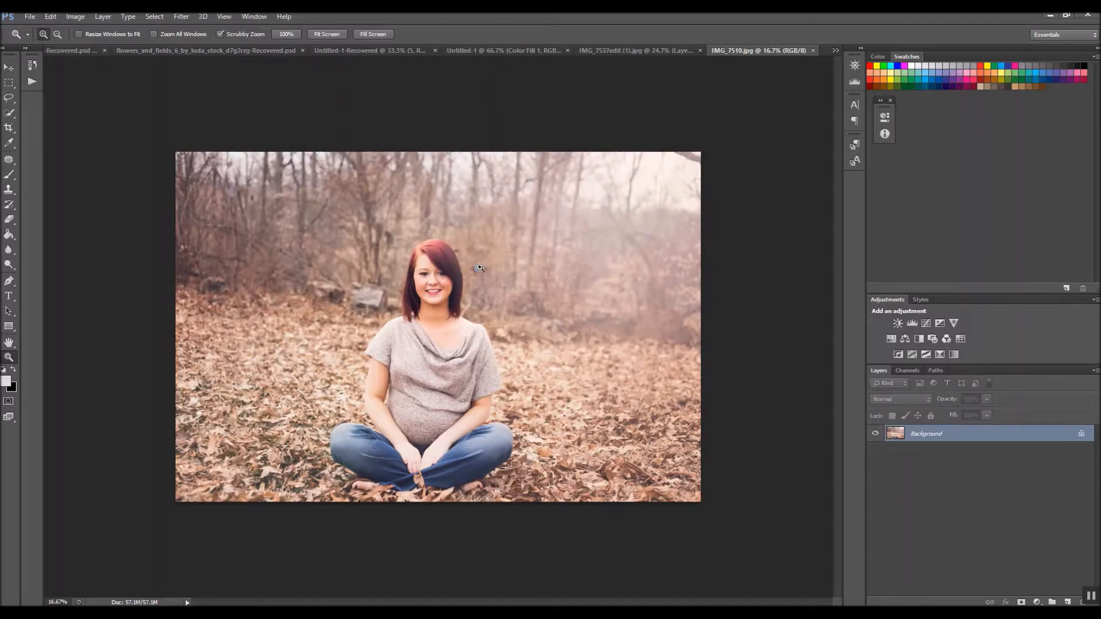
{"action": "left_click", "coordinate": [323, 34]}
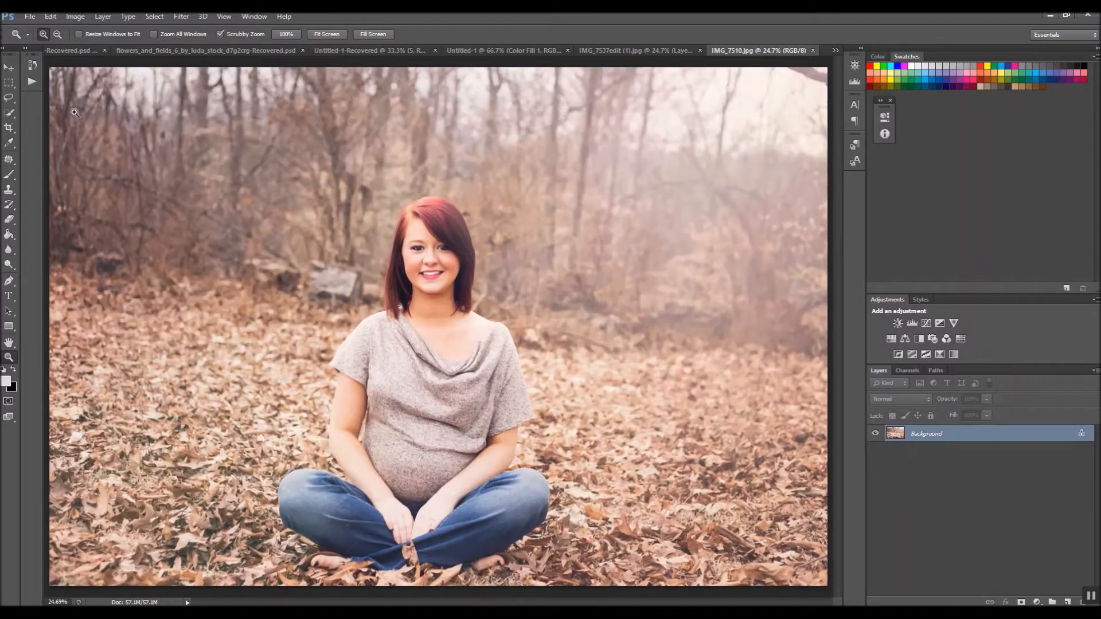
Step: Activate the 5000 px gradient fade brush and sample a light hazy colour from the background woods as the foreground colour
{"action": "left_click", "coordinate": [15, 170]}
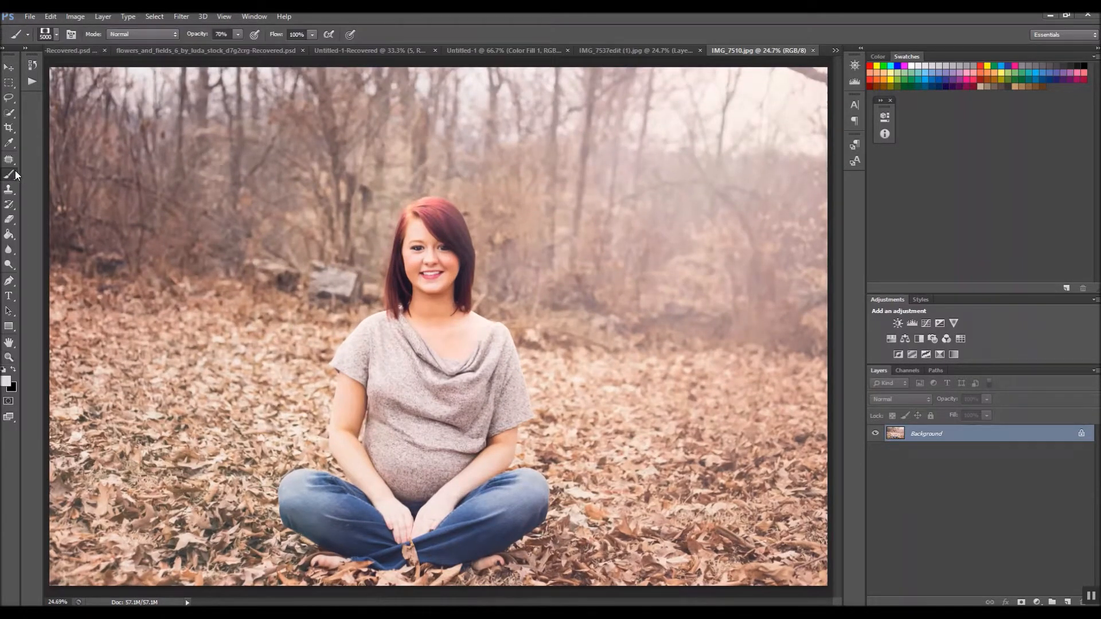
{"action": "left_click", "coordinate": [53, 33]}
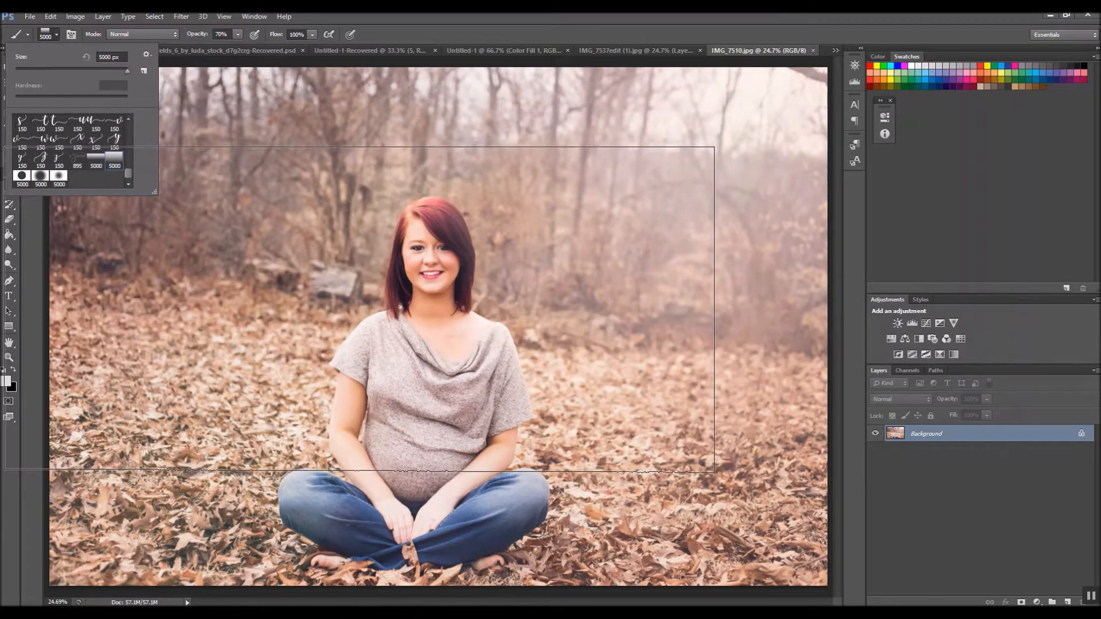
{"action": "left_click", "coordinate": [611, 248], "text": "alt"}
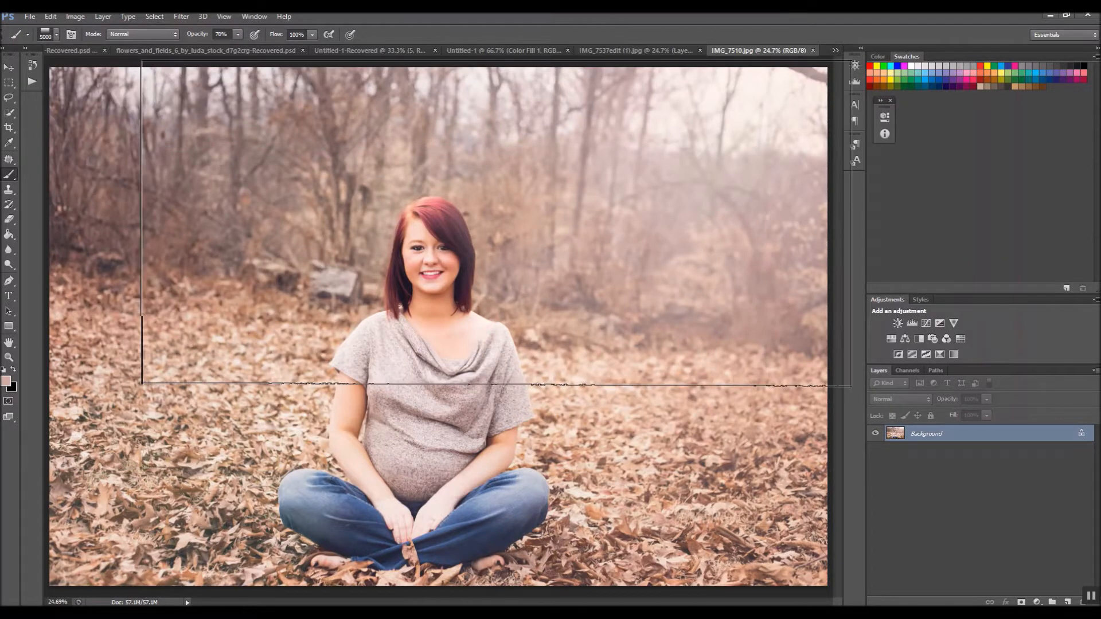
{"action": "left_click", "coordinate": [700, 187], "text": "alt"}
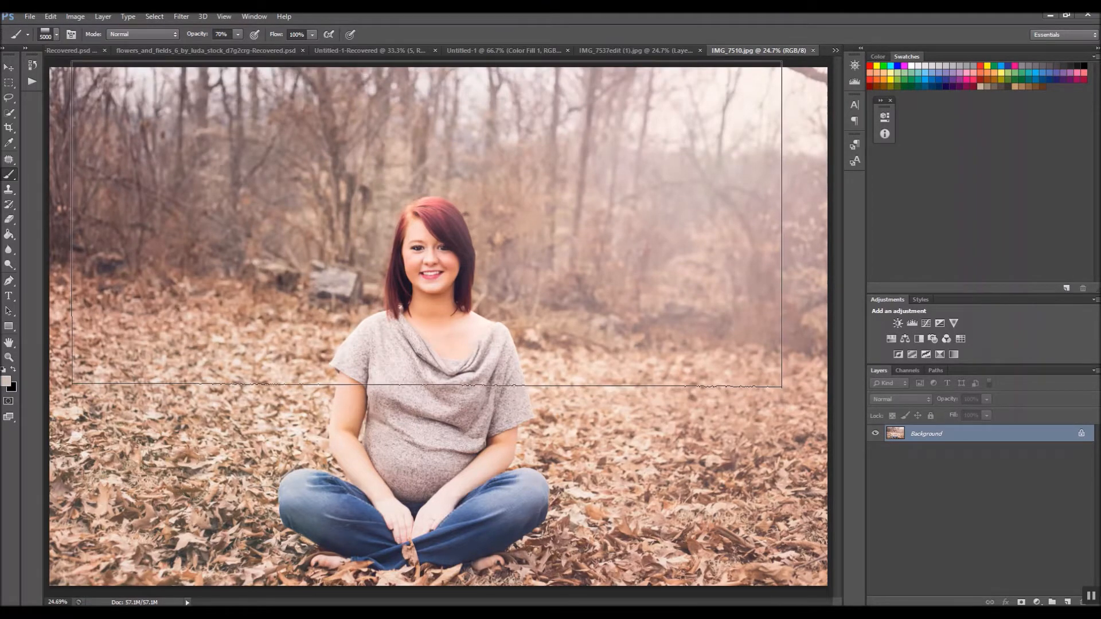
Step: Try stamping the fade brush over the upper part of the photo directly on the Background layer, and undo it
{"action": "left_click", "coordinate": [426, 220]}
{"action": "left_click", "coordinate": [8, 67]}
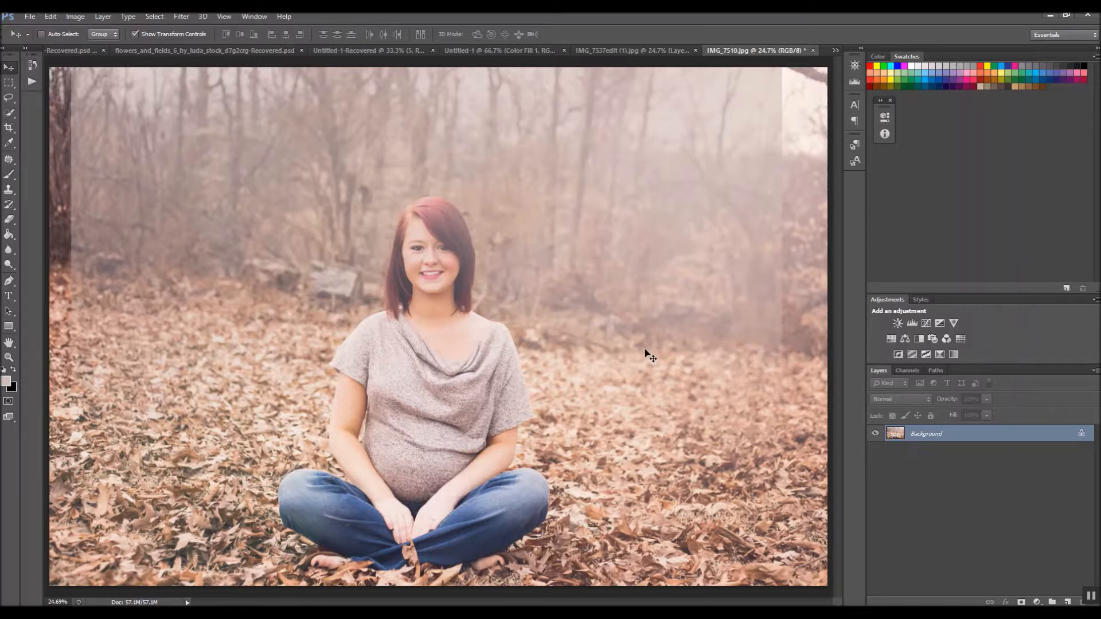
{"action": "key", "text": "ctrl+minus"}
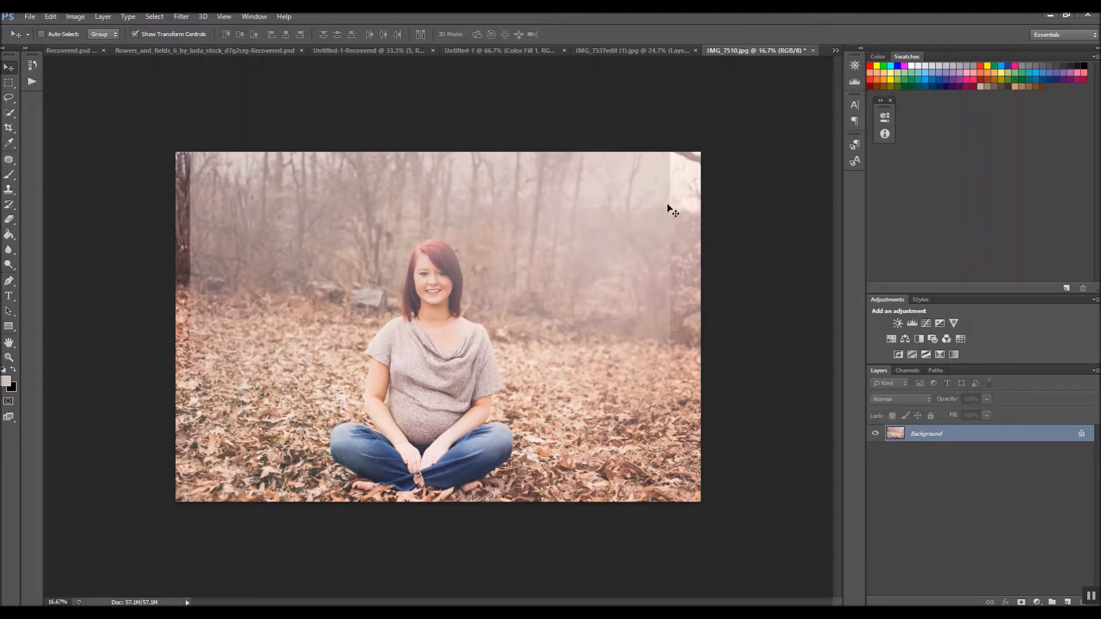
{"action": "key", "text": "ctrl+z"}
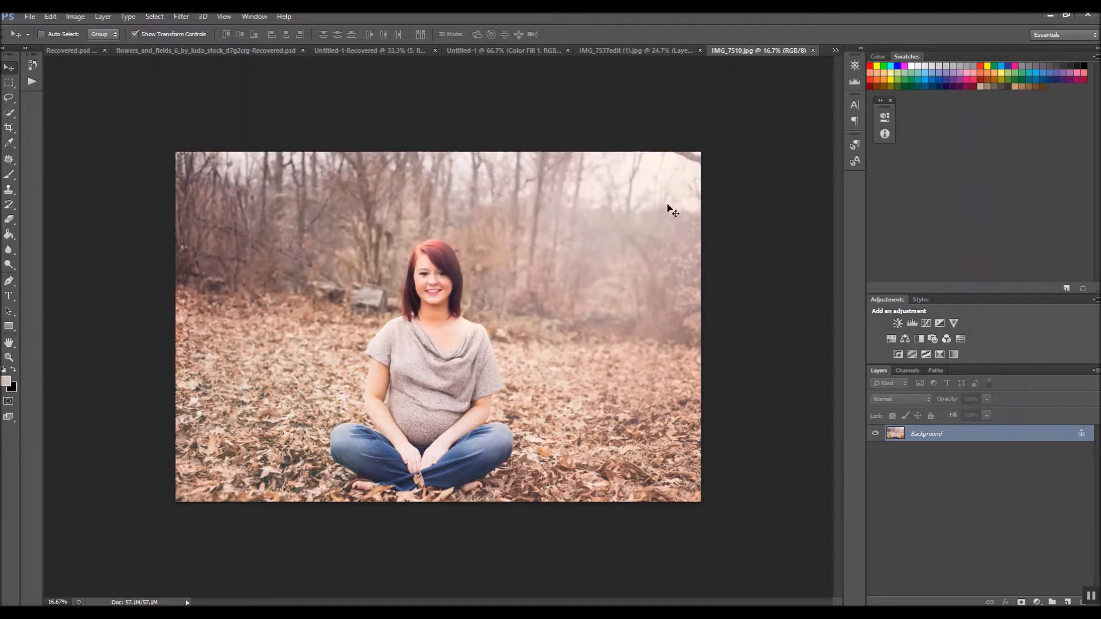
Step: Add a new layer above the Background and stamp the 5000 px fade brush once over the upper part of the photo
{"action": "left_click", "coordinate": [1065, 603]}
{"action": "left_click", "coordinate": [10, 175]}
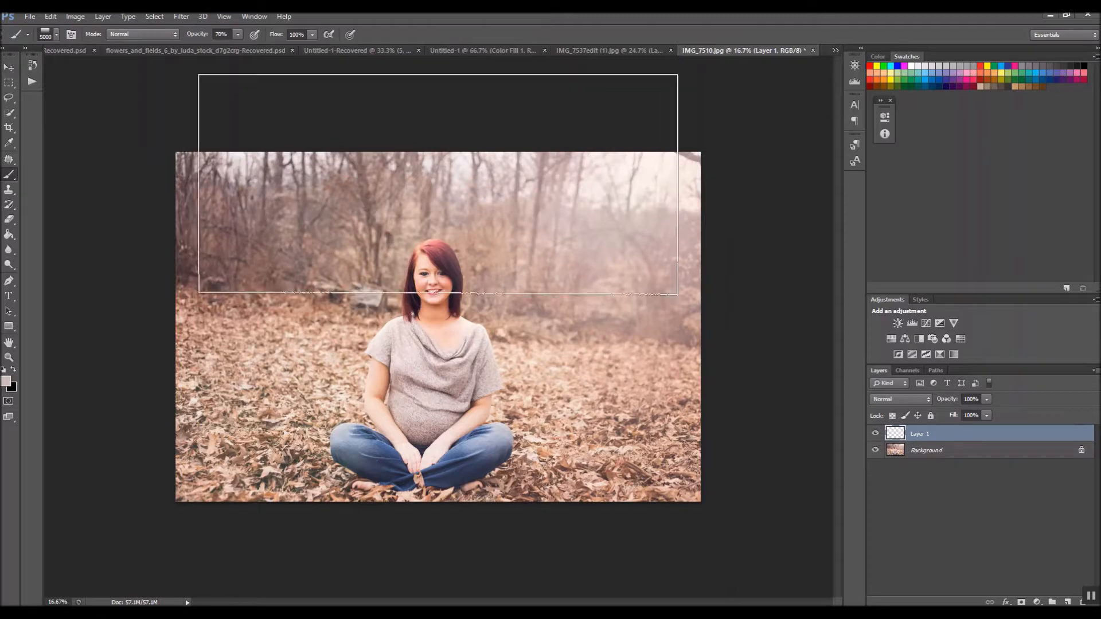
{"action": "left_click", "coordinate": [432, 236]}
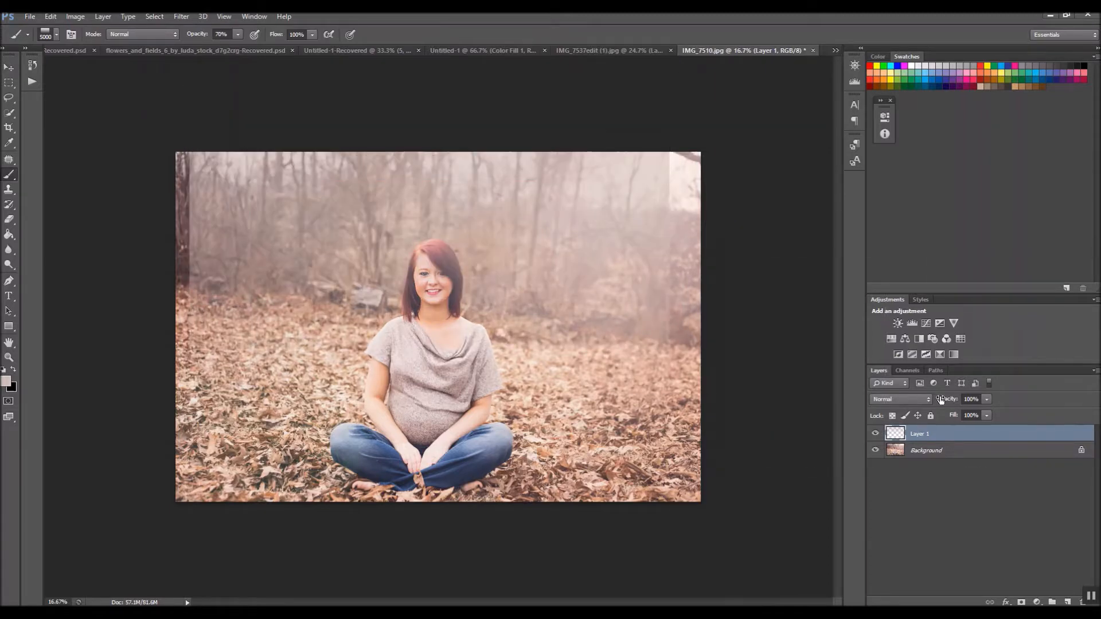
Step: Enlarge the fade on Layer 1 beyond the photo's side edges and shift it upward so it covers the full width
{"action": "left_click", "coordinate": [8, 67]}
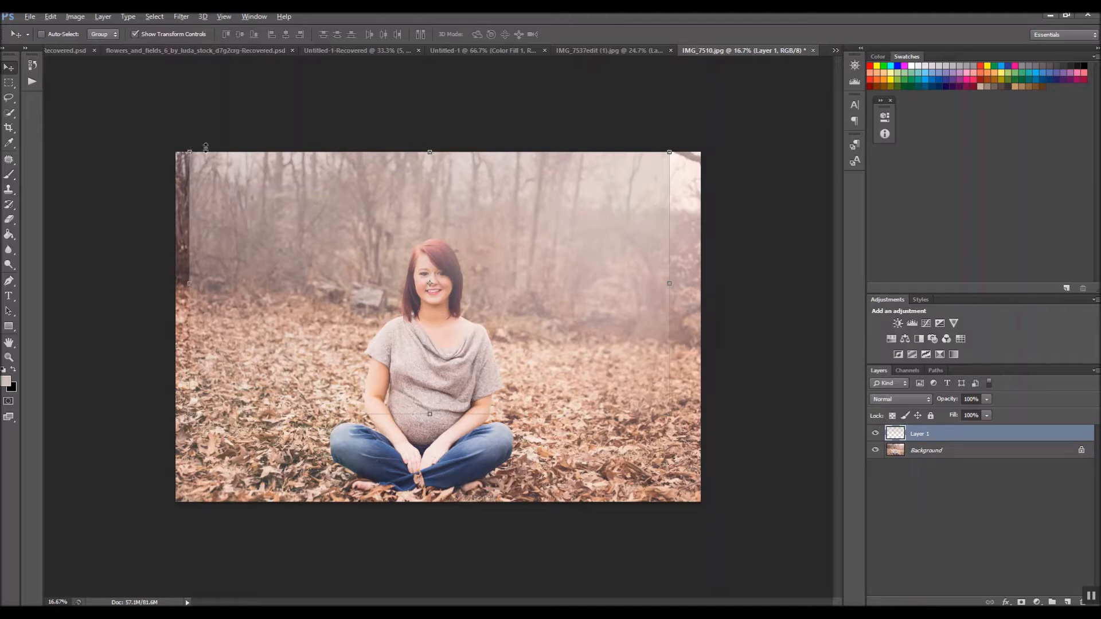
{"action": "left_click_drag", "start_coordinate": [184, 150], "coordinate": [141, 115]}
{"action": "left_click_drag", "start_coordinate": [571, 317], "coordinate": [570, 290]}
{"action": "key", "text": "Return"}
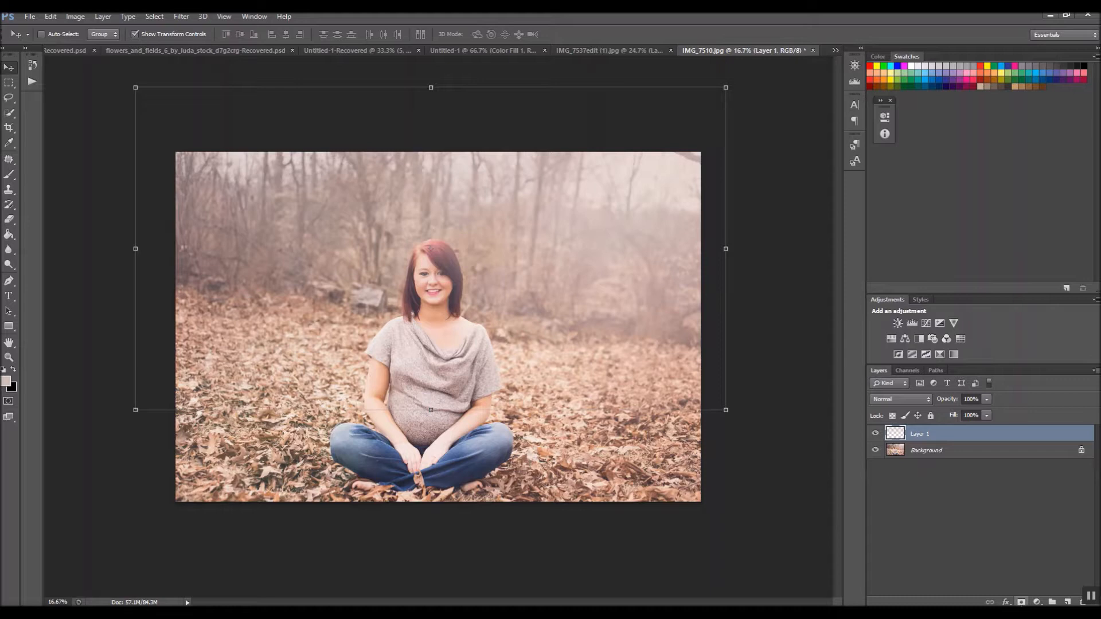
Step: Add a layer mask to Layer 1 and choose a soft round brush with 0% hardness
{"action": "left_click", "coordinate": [1021, 602]}
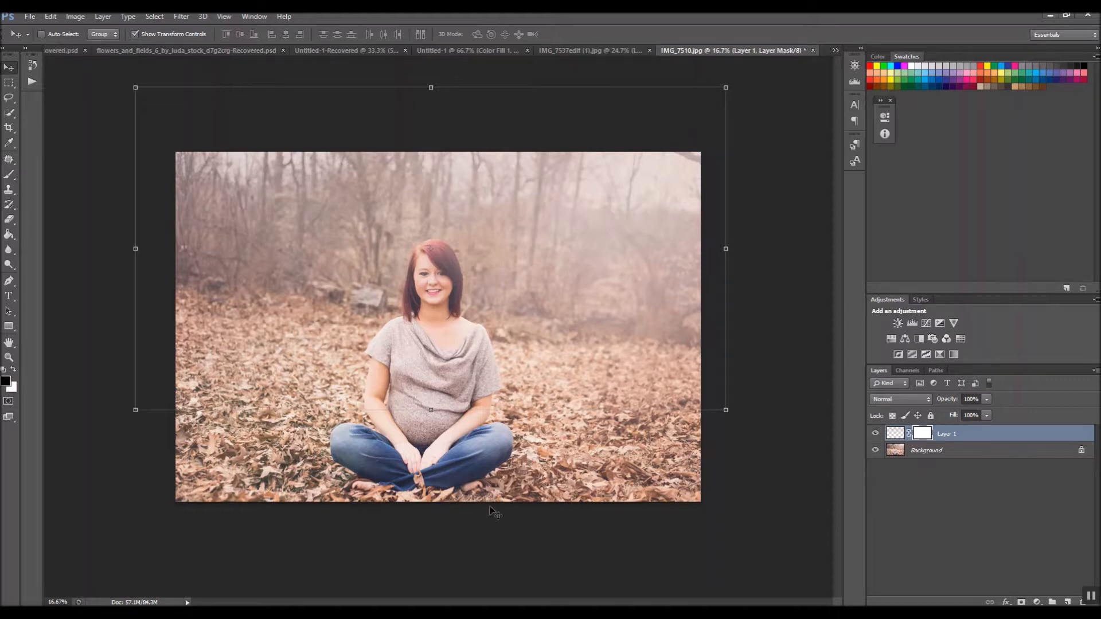
{"action": "left_click", "coordinate": [10, 175]}
{"action": "left_click", "coordinate": [56, 35]}
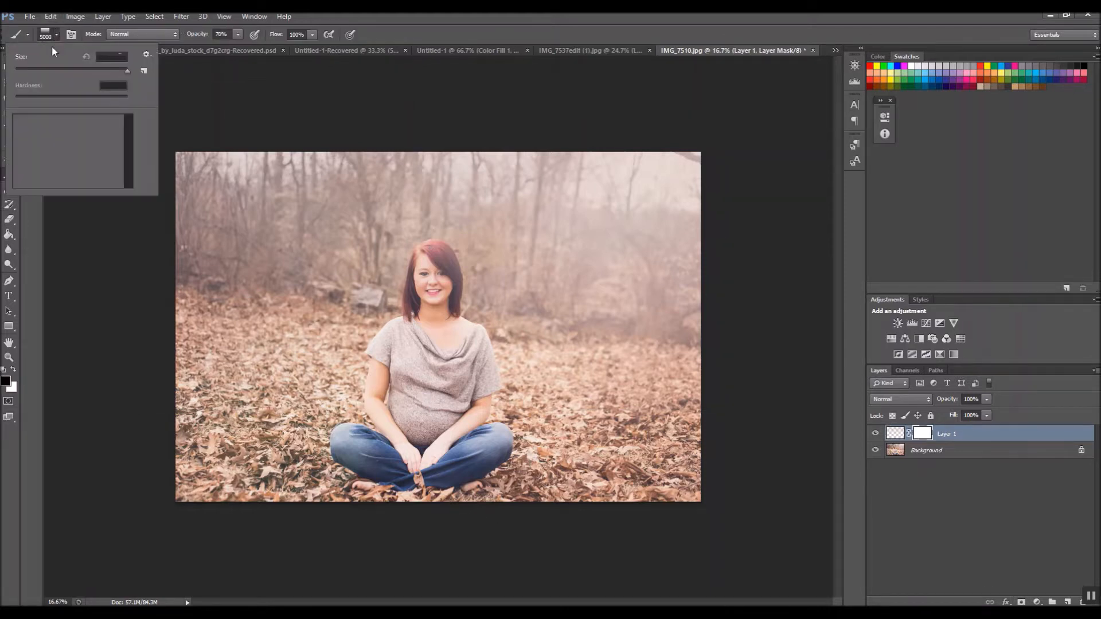
{"action": "scroll", "coordinate": [45, 151], "scroll_direction": "up", "scroll_amount": 5}
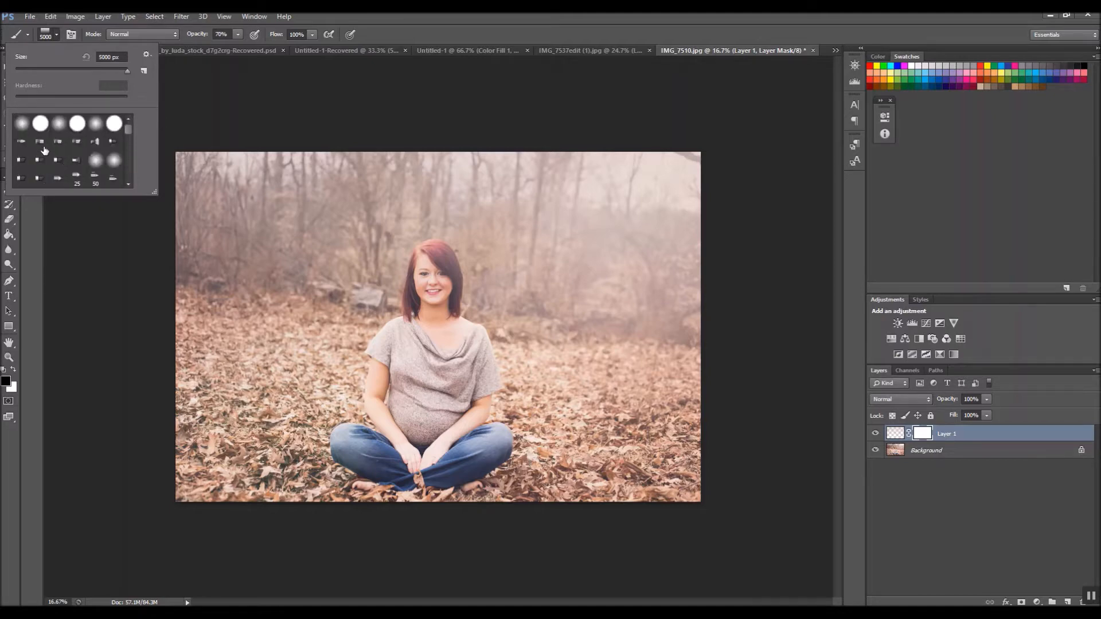
{"action": "left_click", "coordinate": [22, 128]}
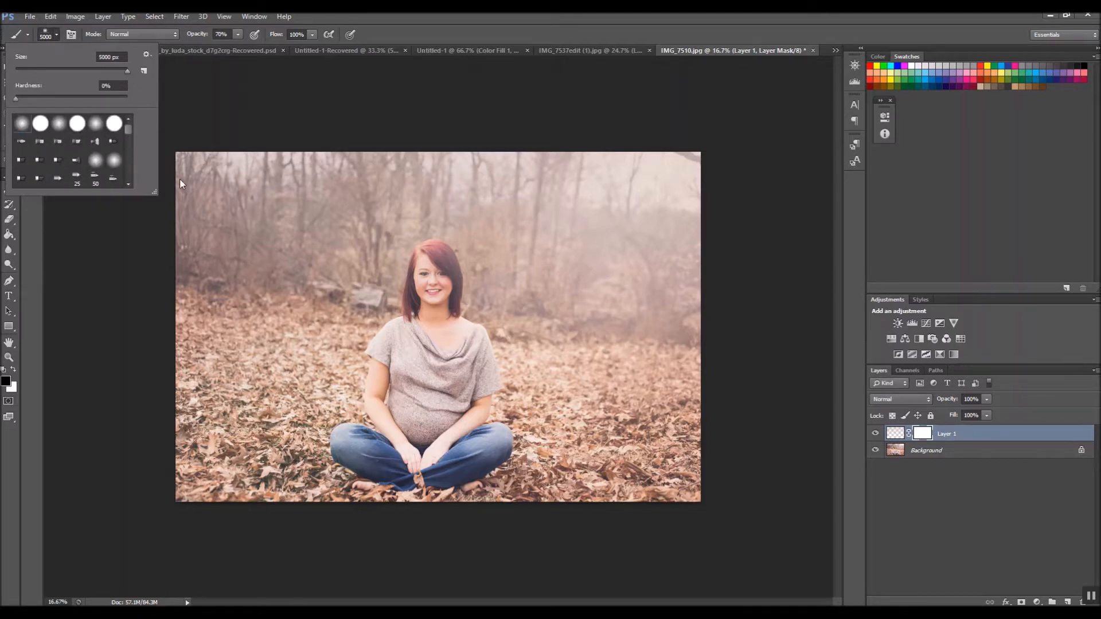
{"action": "left_click", "coordinate": [56, 35]}
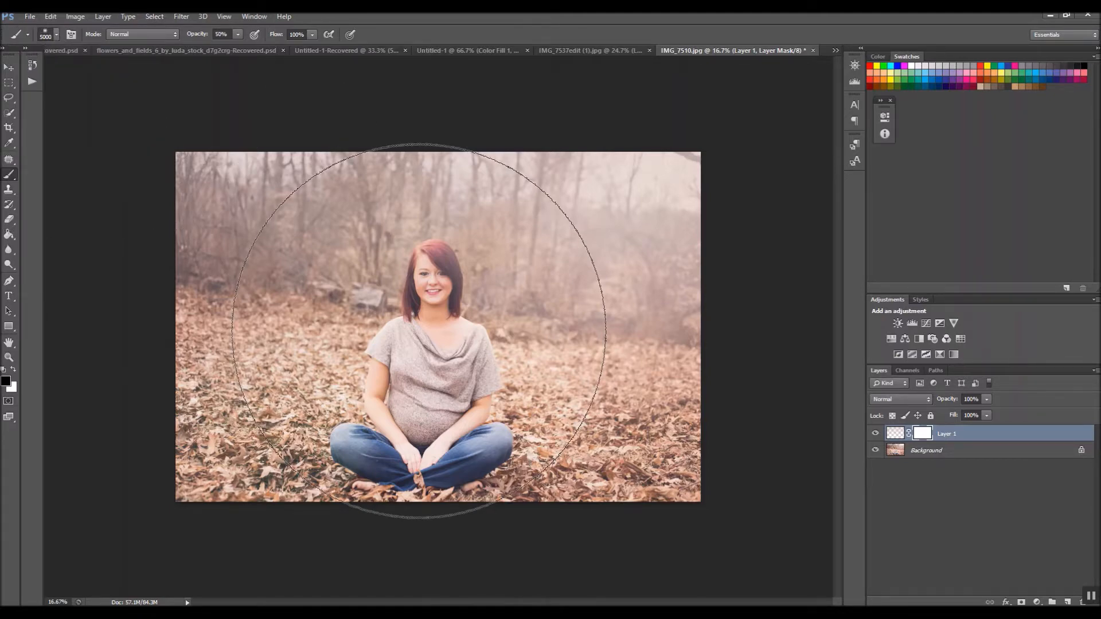
Step: Paint the fade off the woman on Layer 1's mask at 40% brush opacity, working from a 1500 px brush down to 300 px
{"action": "key", "text": "bracketleft"}
{"action": "key", "text": "bracketleft"}
{"action": "key", "text": "bracketleft"}
{"action": "key", "text": "bracketleft"}
{"action": "key", "text": "bracketleft"}
{"action": "key", "text": "bracketleft"}
{"action": "key", "text": "bracketleft"}
{"action": "key", "text": "bracketleft"}
{"action": "key", "text": "bracketleft"}
{"action": "key", "text": "bracketleft"}
{"action": "key", "text": "bracketleft"}
{"action": "key", "text": "bracketleft"}
{"action": "key", "text": "bracketleft"}
{"action": "key", "text": "bracketleft"}
{"action": "key", "text": "bracketleft"}
{"action": "key", "text": "bracketleft"}
{"action": "key", "text": "bracketleft"}
{"action": "key", "text": "bracketleft"}
{"action": "key", "text": "bracketleft"}
{"action": "key", "text": "bracketleft"}
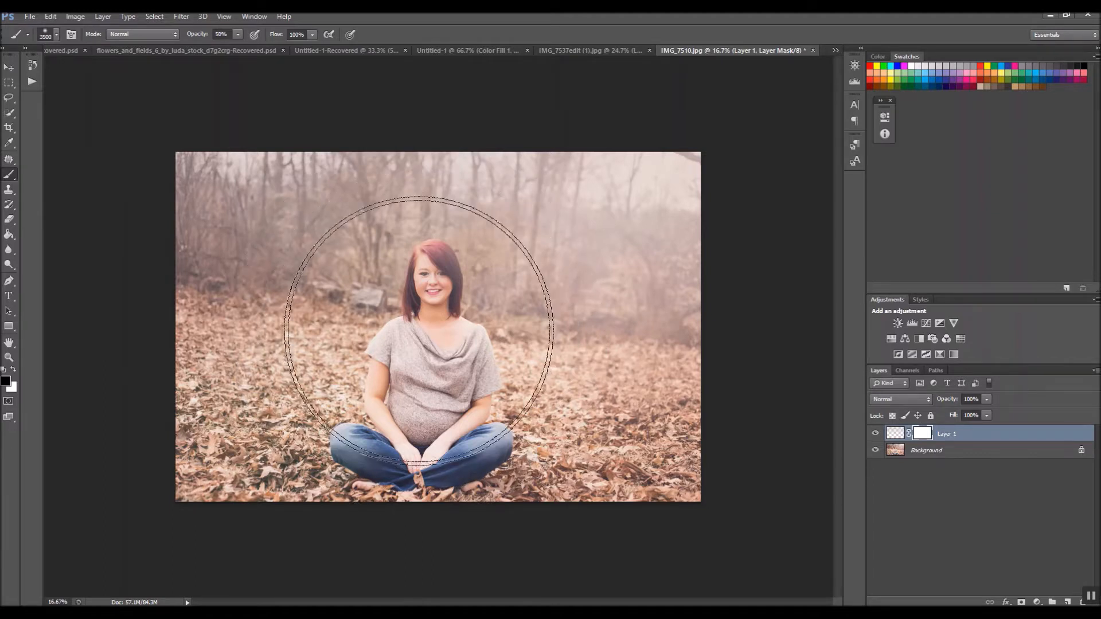
{"action": "key", "text": "bracketleft"}
{"action": "key", "text": "bracketleft"}
{"action": "key", "text": "bracketleft"}
{"action": "key", "text": "bracketleft"}
{"action": "key", "text": "bracketleft"}
{"action": "key", "text": "bracketleft"}
{"action": "key", "text": "bracketleft"}
{"action": "key", "text": "bracketleft"}
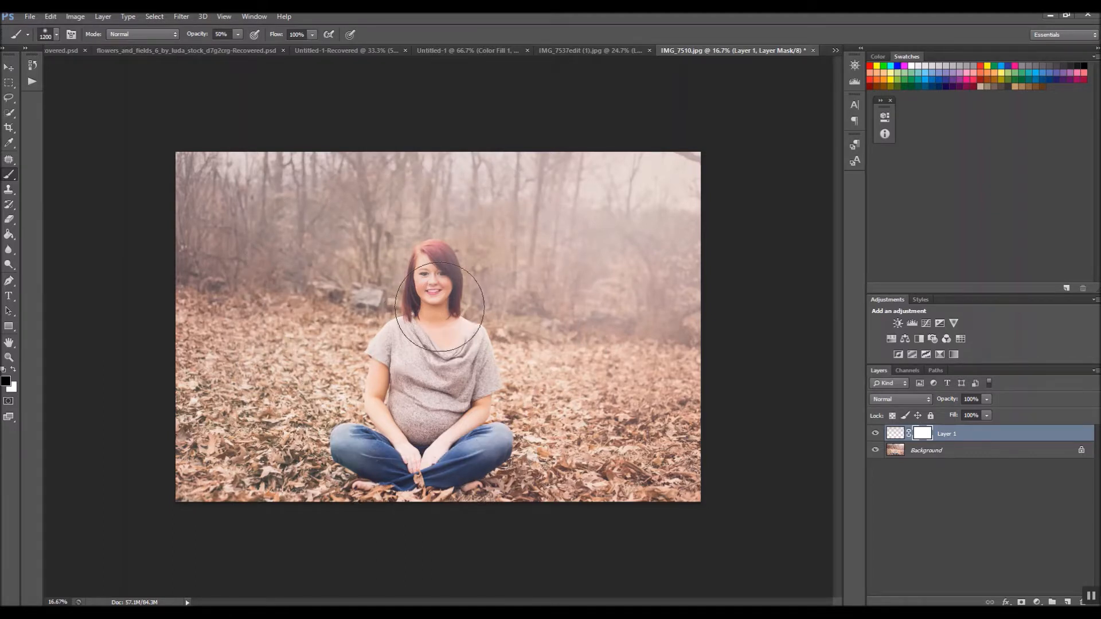
{"action": "key", "text": "bracketright"}
{"action": "key", "text": "bracketright"}
{"action": "key", "text": "bracketright"}
{"action": "key", "text": "bracketright"}
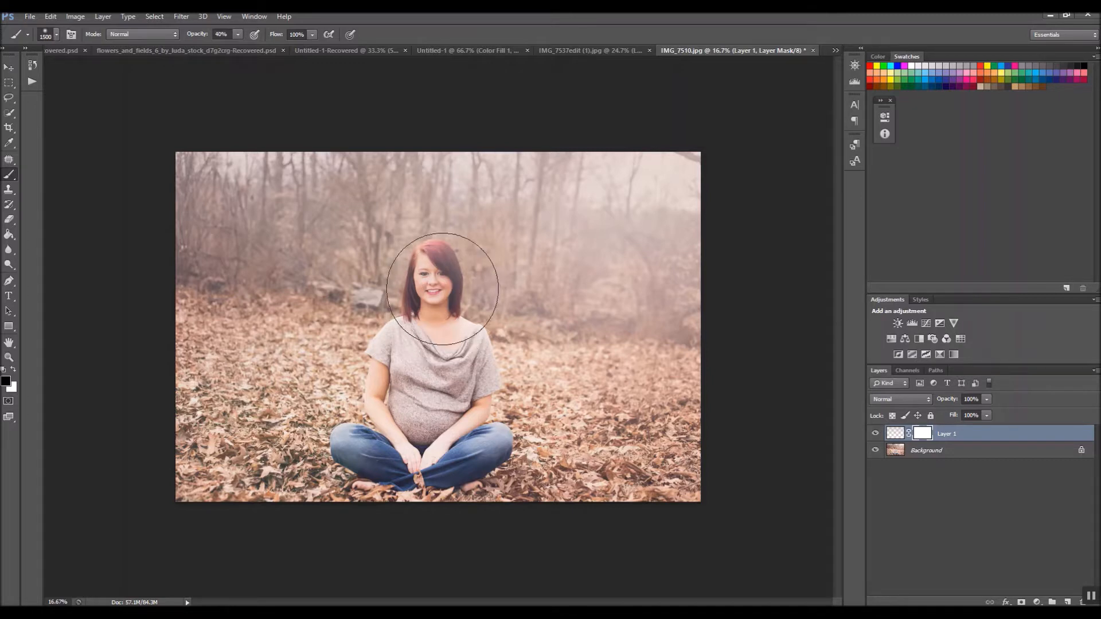
{"action": "mouse_move", "coordinate": [459, 273]}
{"action": "left_mouse_down"}
{"action": "mouse_move", "coordinate": [429, 354]}
{"action": "mouse_move", "coordinate": [453, 304]}
{"action": "mouse_move", "coordinate": [427, 291]}
{"action": "left_mouse_up"}
{"action": "key", "text": "bracketleft"}
{"action": "key", "text": "bracketleft"}
{"action": "key", "text": "bracketleft"}
{"action": "key", "text": "bracketleft"}
{"action": "key", "text": "bracketleft"}
{"action": "key", "text": "bracketleft"}
{"action": "key", "text": "bracketleft"}
{"action": "key", "text": "bracketleft"}
{"action": "key", "text": "bracketleft"}
{"action": "key", "text": "bracketleft"}
{"action": "key", "text": "bracketleft"}
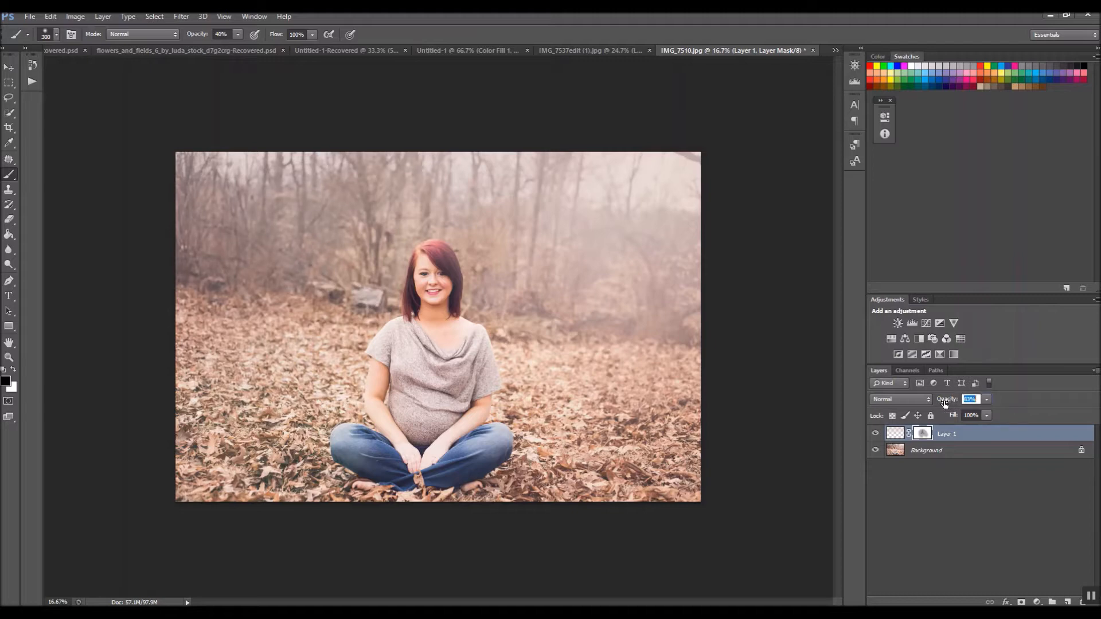
Step: Compare the photo with Layer 1 hidden and shown, and view the whole image fitted to the window
{"action": "left_click", "coordinate": [881, 435]}
{"action": "left_click", "coordinate": [882, 436]}
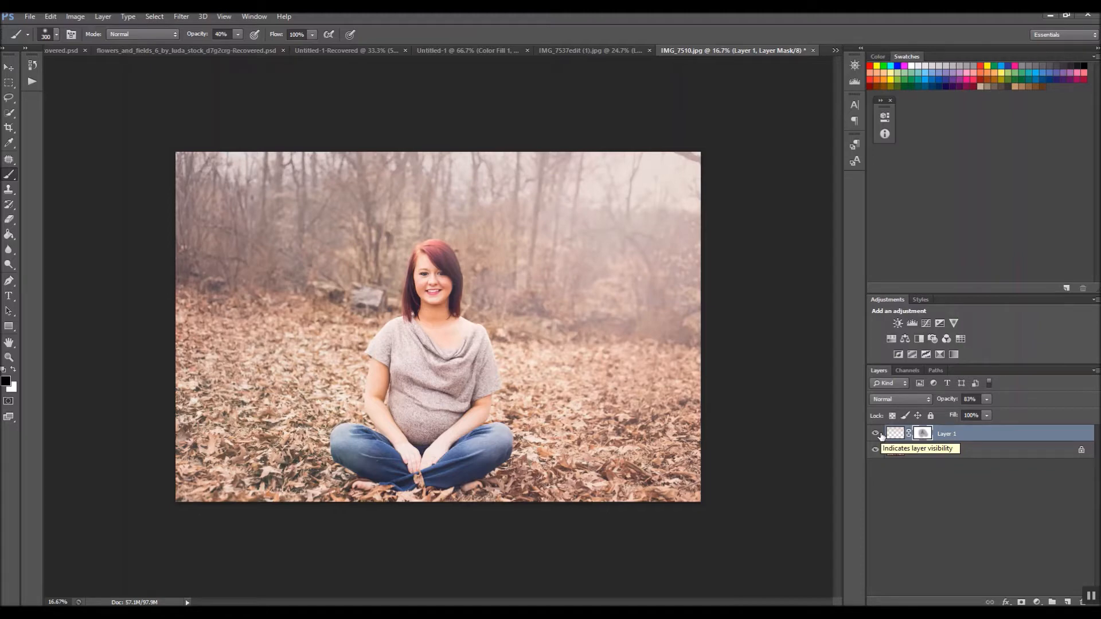
{"action": "left_click", "coordinate": [9, 358]}
{"action": "left_click", "coordinate": [326, 35]}
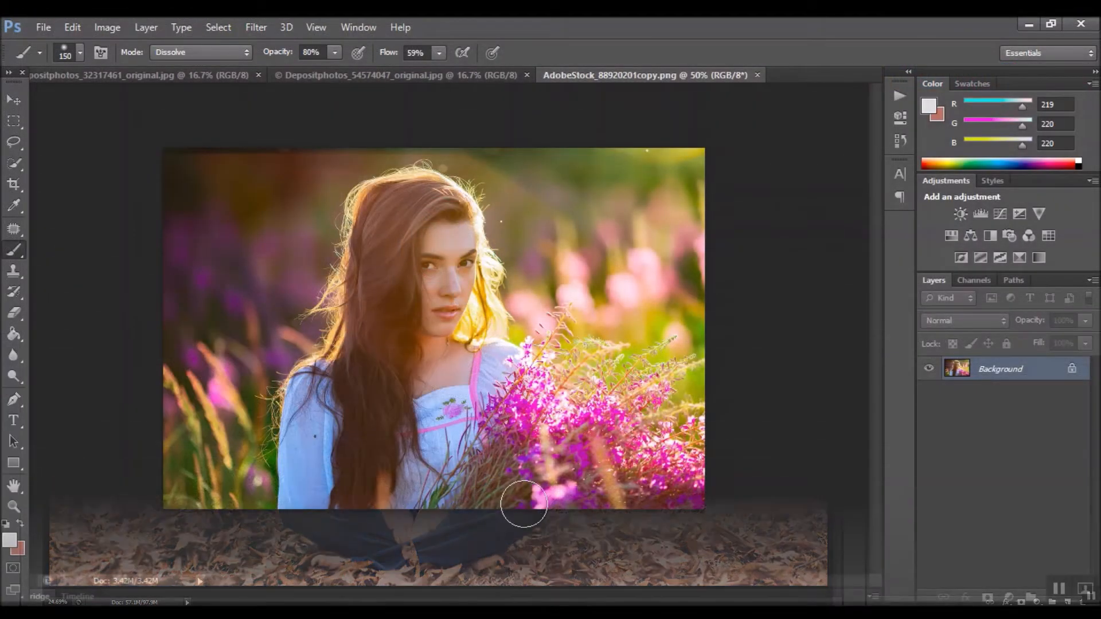
Step: Switch to the Depositphotos_32317461_original.jpg newborn photo, fit it to the window and activate the Brush tool
{"action": "key", "text": "ctrl+plus"}
{"action": "left_click", "coordinate": [139, 75]}
{"action": "left_click", "coordinate": [13, 507]}
{"action": "left_click", "coordinate": [463, 53]}
{"action": "left_click", "coordinate": [12, 250]}
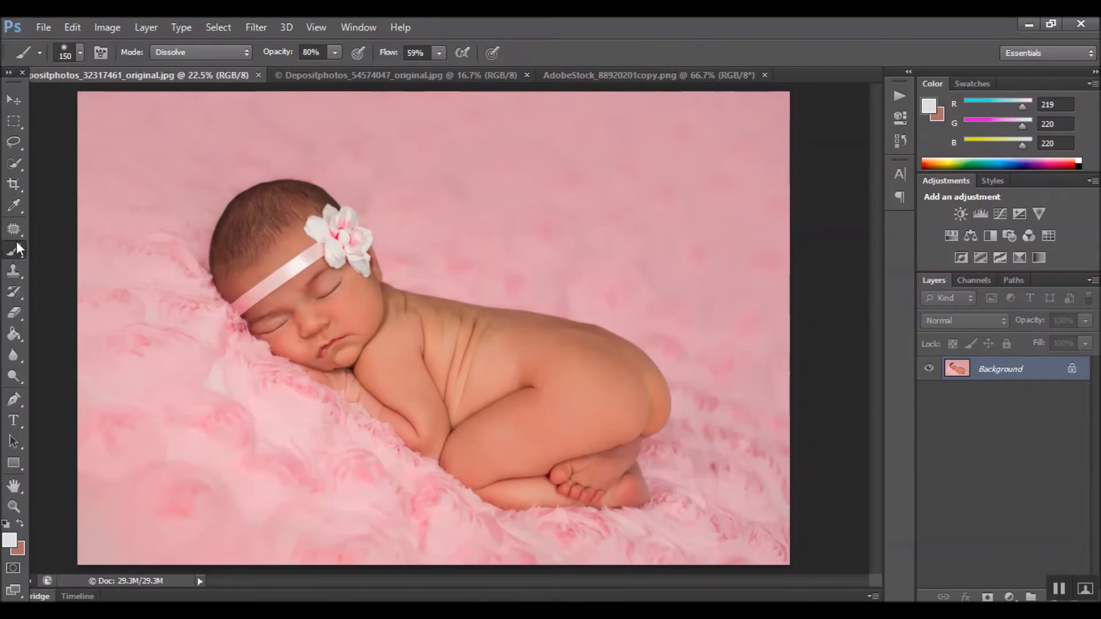
Step: Load the fade brush set into the brush presets
{"action": "left_click", "coordinate": [81, 52]}
{"action": "left_click", "coordinate": [206, 80]}
{"action": "left_click", "coordinate": [276, 253]}
{"action": "left_click", "coordinate": [753, 174]}
{"action": "double_click", "coordinate": [618, 194]}
{"action": "left_click", "coordinate": [753, 141]}
Step: Add a new layer and fade the upper backdrop with the 5000 px fade brush in pink sampled from the background
{"action": "left_click", "coordinate": [147, 27]}
{"action": "mouse_move", "coordinate": [158, 43]}
{"action": "left_click", "coordinate": [352, 42]}
{"action": "left_click", "coordinate": [80, 52]}
{"action": "double_click", "coordinate": [142, 232]}
{"action": "left_click", "coordinate": [510, 222], "text": "alt"}
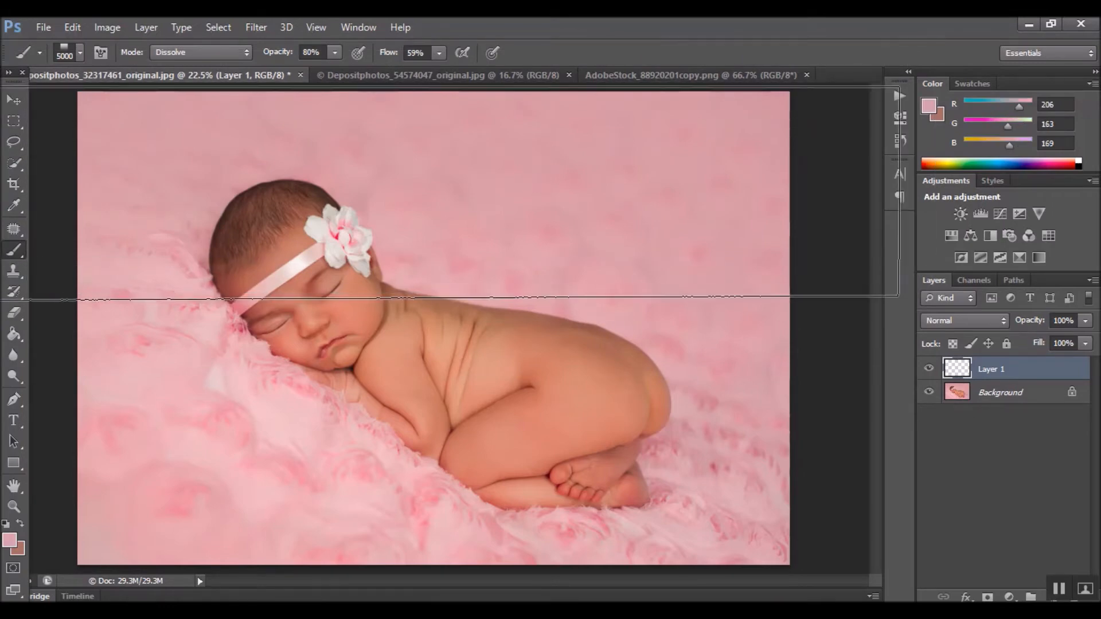
Step: Switch to a soft round brush and reduce its size to 600 px
{"action": "left_click", "coordinate": [81, 53]}
{"action": "double_click", "coordinate": [32, 177]}
{"action": "key", "text": "bracketleft"}
{"action": "key", "text": "bracketleft"}
{"action": "key", "text": "bracketleft"}
{"action": "key", "text": "bracketleft"}
{"action": "key", "text": "bracketleft"}
{"action": "key", "text": "bracketleft"}
{"action": "key", "text": "bracketleft"}
{"action": "key", "text": "bracketleft"}
{"action": "key", "text": "bracketleft"}
{"action": "key", "text": "bracketleft"}
{"action": "key", "text": "bracketleft"}
{"action": "key", "text": "bracketleft"}
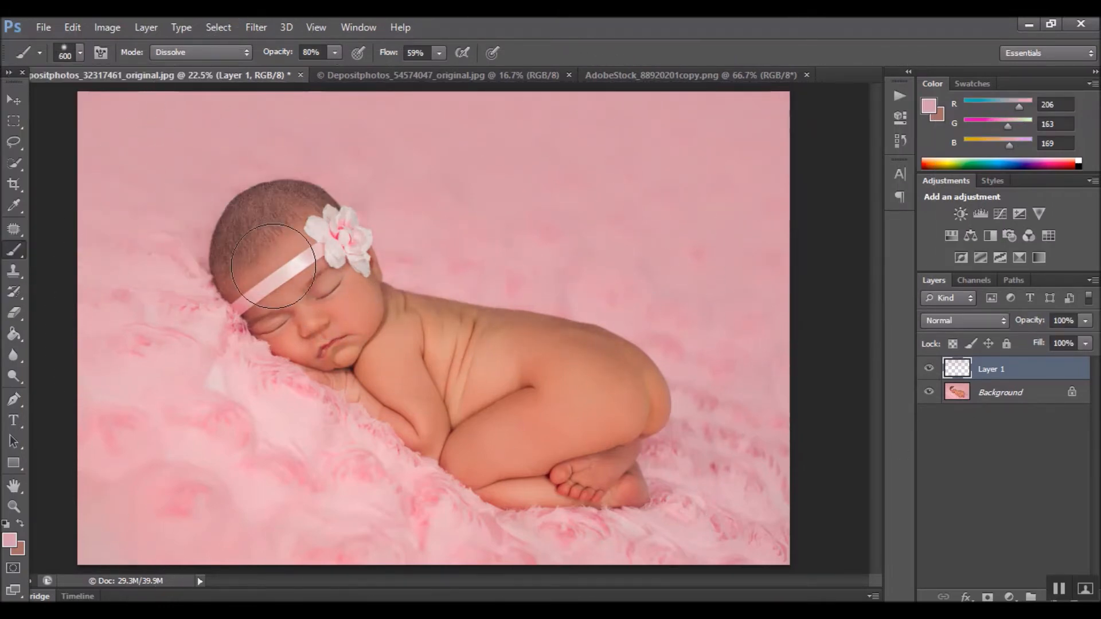
Step: Try painting with the default black directly on Layer 1 over the baby's headband, and undo it
{"action": "key", "text": "d"}
{"action": "left_click", "coordinate": [313, 241]}
{"action": "key", "text": "ctrl+z"}
Step: Mask Layer 1 and paint the fade off the baby's head and face with a 250 px brush, comparing it hidden and shown
{"action": "left_click", "coordinate": [987, 597]}
{"action": "key", "text": "bracketleft"}
{"action": "key", "text": "bracketleft"}
{"action": "key", "text": "bracketleft"}
{"action": "key", "text": "bracketleft"}
{"action": "mouse_move", "coordinate": [237, 255]}
{"action": "left_mouse_down"}
{"action": "mouse_move", "coordinate": [302, 203]}
{"action": "mouse_move", "coordinate": [274, 238]}
{"action": "left_mouse_up"}
{"action": "mouse_move", "coordinate": [357, 314]}
{"action": "left_mouse_down"}
{"action": "mouse_move", "coordinate": [653, 390]}
{"action": "mouse_move", "coordinate": [313, 221]}
{"action": "mouse_move", "coordinate": [279, 337]}
{"action": "left_mouse_up"}
{"action": "left_click", "coordinate": [928, 371]}
{"action": "left_click", "coordinate": [928, 371]}
Step: Switch to Depositphotos_54574047_original.jpg, fit it to the window and activate the 5000 px edge-fade brush
{"action": "left_click", "coordinate": [394, 75]}
{"action": "left_click", "coordinate": [14, 507]}
{"action": "left_click", "coordinate": [481, 54]}
{"action": "left_click", "coordinate": [14, 251]}
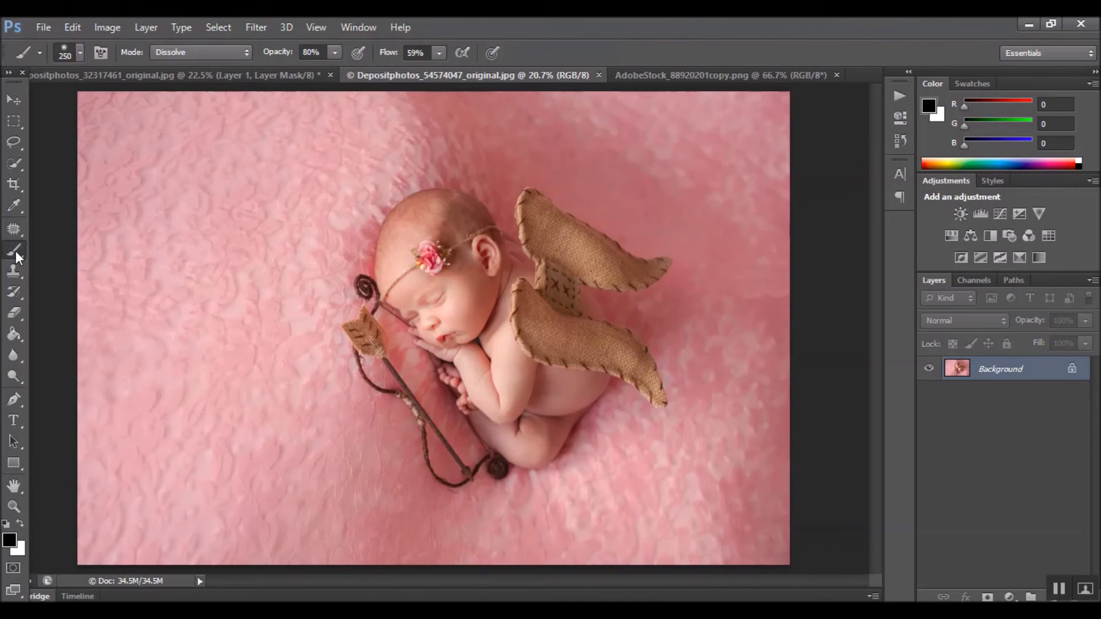
{"action": "left_click", "coordinate": [80, 53]}
{"action": "scroll", "coordinate": [65, 258], "scroll_direction": "down", "scroll_amount": 10}
{"action": "double_click", "coordinate": [57, 254]}
Step: Replace a trial black stamp with an edge fade in pink sampled from the blanket at 100% brush opacity
{"action": "left_click", "coordinate": [491, 335]}
{"action": "key", "text": "ctrl+z"}
{"action": "left_click", "coordinate": [218, 159], "text": "alt"}
{"action": "key", "text": "0"}
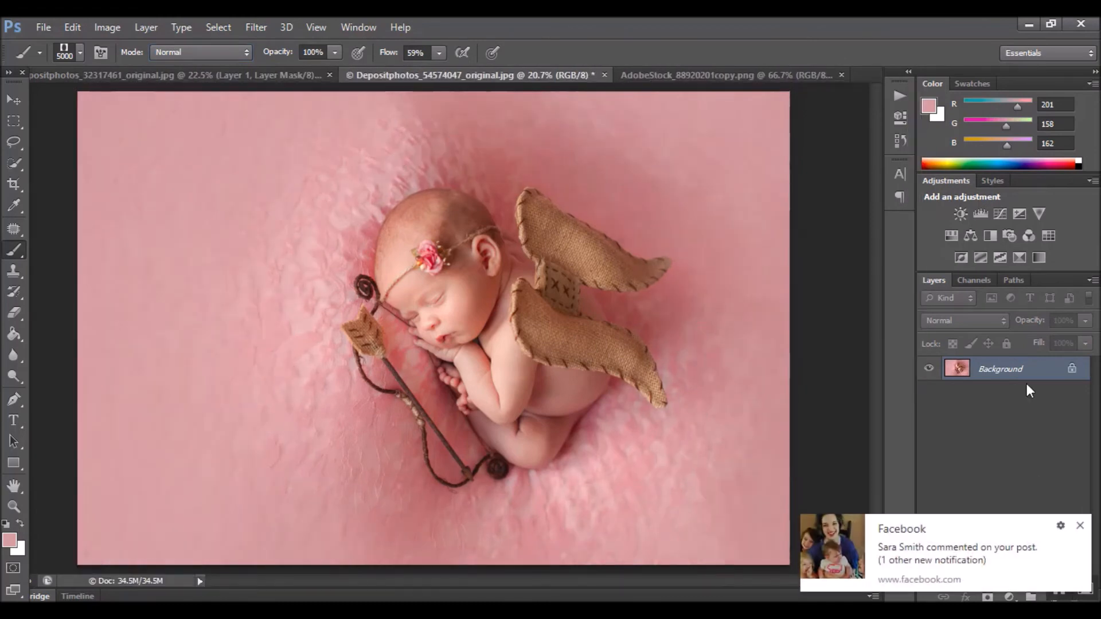
Step: Dismiss the Facebook notification and glance at the other newborn photo
{"action": "left_click", "coordinate": [1080, 526]}
{"action": "left_click", "coordinate": [100, 76]}
{"action": "left_click", "coordinate": [542, 75]}
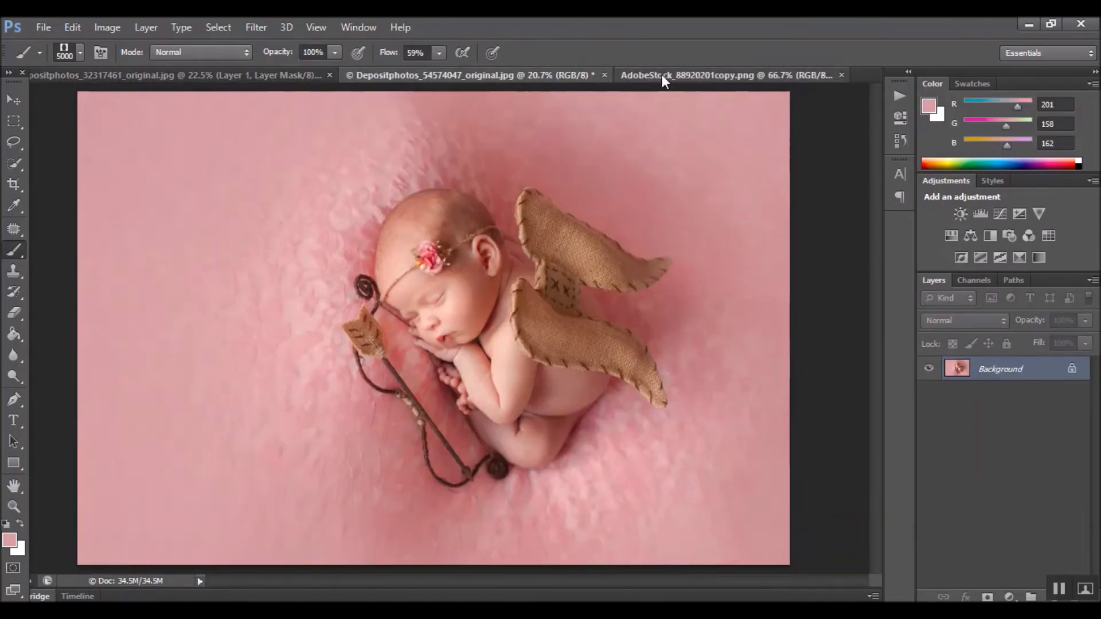
Step: Switch to AdobeStock_88920201copy.png and activate a 5000 px fade brush in Soft Light mode
{"action": "left_click", "coordinate": [663, 75]}
{"action": "left_click", "coordinate": [79, 53]}
{"action": "left_click", "coordinate": [83, 252]}
{"action": "left_click", "coordinate": [201, 52]}
{"action": "left_click", "coordinate": [196, 300]}
Step: Add a new layer and stamp the reduced fade brush once over the woman in dark brown sampled from the background
{"action": "left_click", "coordinate": [147, 27]}
{"action": "mouse_move", "coordinate": [161, 45]}
{"action": "left_click", "coordinate": [429, 46]}
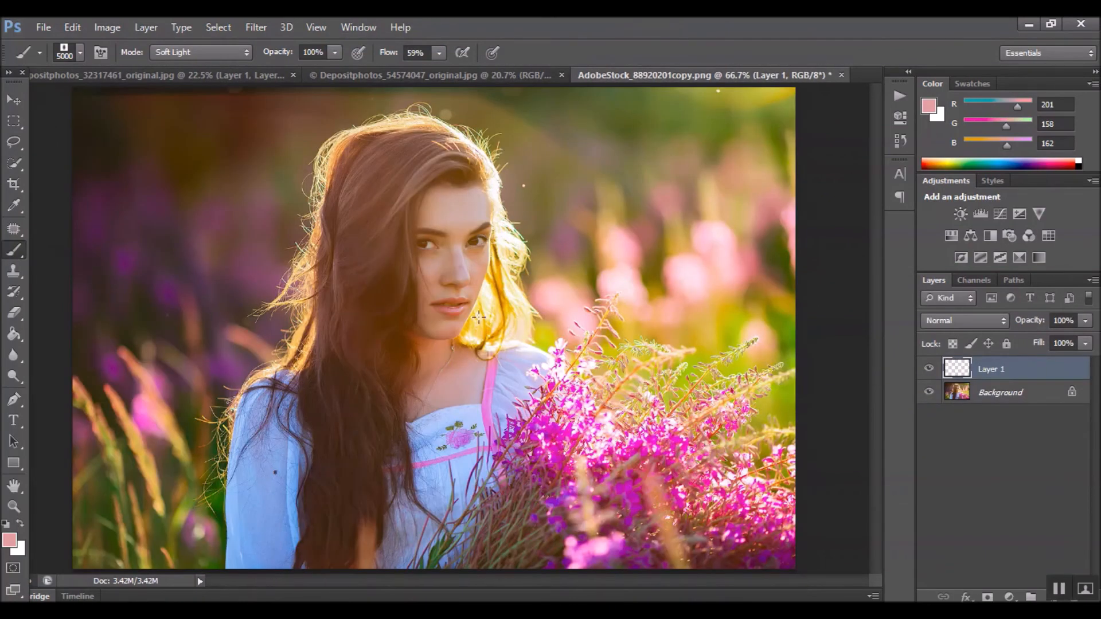
{"action": "key", "text": "bracketleft"}
{"action": "key", "text": "bracketleft"}
{"action": "key", "text": "bracketleft"}
{"action": "key", "text": "bracketleft"}
{"action": "key", "text": "bracketleft"}
{"action": "key", "text": "bracketleft"}
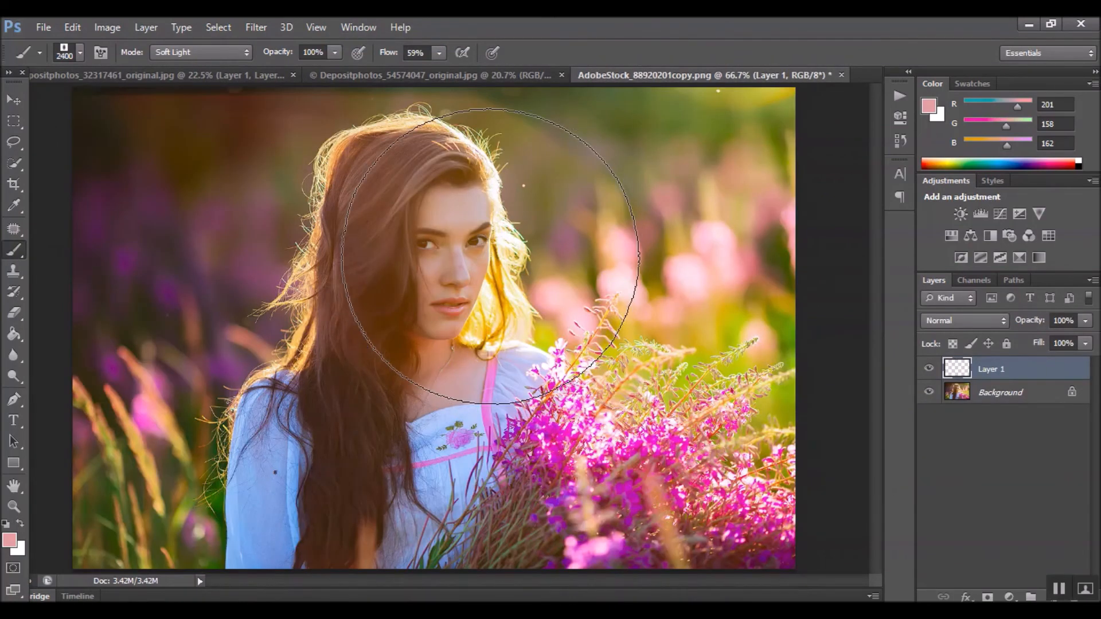
{"action": "key", "text": "bracketleft"}
{"action": "key", "text": "bracketleft"}
{"action": "key", "text": "bracketleft"}
{"action": "left_click", "coordinate": [119, 165], "text": "alt"}
{"action": "left_click", "coordinate": [433, 271]}
Step: Enlarge the stamped fade on Layer 1 past the photo's edges and reposition it to cover the whole image
{"action": "left_click", "coordinate": [70, 57]}
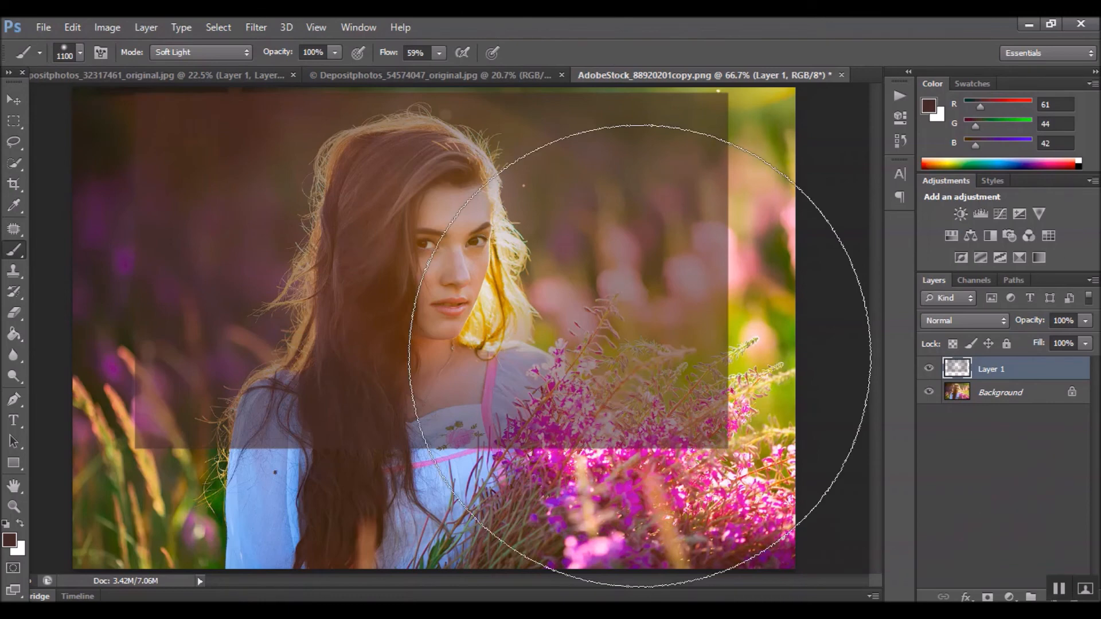
{"action": "key", "text": "v"}
{"action": "left_click_drag", "start_coordinate": [729, 449], "coordinate": [865, 589]}
{"action": "left_click_drag", "start_coordinate": [135, 93], "coordinate": [2, 56]}
{"action": "left_click_drag", "start_coordinate": [650, 293], "coordinate": [605, 268]}
{"action": "key", "text": "Return"}
Step: Mask Layer 1 and paint the fade off the woman and flowers with a 700 px Normal brush at 60% opacity and 100% flow
{"action": "left_click", "coordinate": [987, 597]}
{"action": "key", "text": "b"}
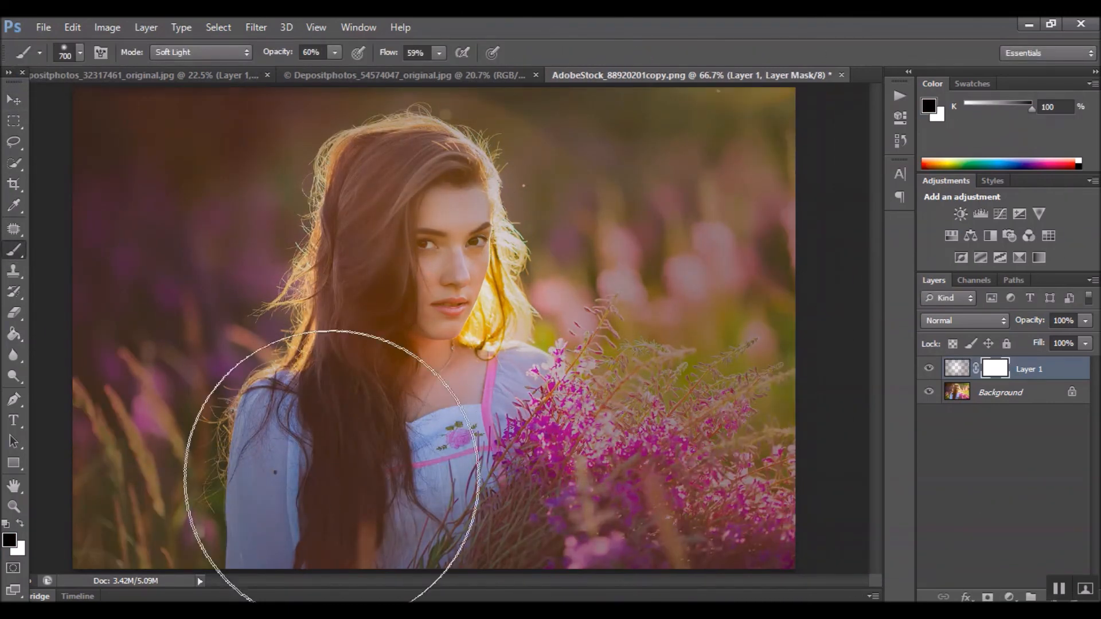
{"action": "left_click_drag", "start_coordinate": [389, 54], "coordinate": [439, 56]}
{"action": "left_click", "coordinate": [202, 53]}
{"action": "left_click", "coordinate": [202, 68]}
{"action": "mouse_move", "coordinate": [459, 258]}
{"action": "left_mouse_down"}
{"action": "mouse_move", "coordinate": [373, 342]}
{"action": "mouse_move", "coordinate": [617, 562]}
{"action": "left_mouse_up"}
{"action": "left_click", "coordinate": [1040, 437]}
{"action": "left_click", "coordinate": [1009, 368]}
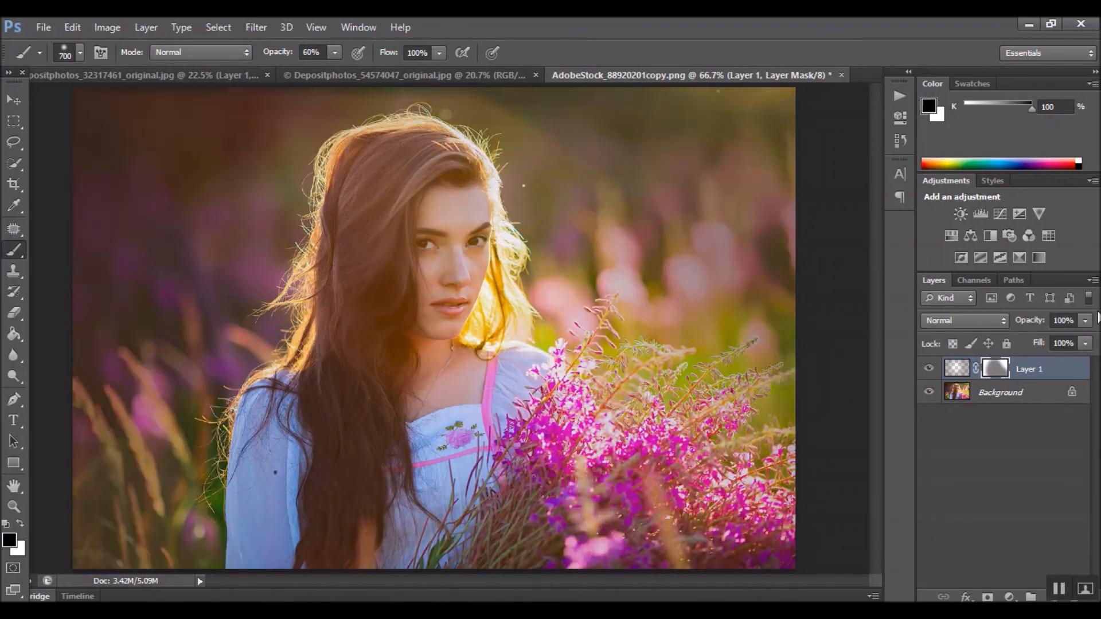
Step: Lower Layer 1's opacity and switch back to Depositphotos_54574047_original.jpg
{"action": "left_click_drag", "start_coordinate": [1031, 320], "coordinate": [1010, 320]}
{"action": "left_click", "coordinate": [410, 75]}
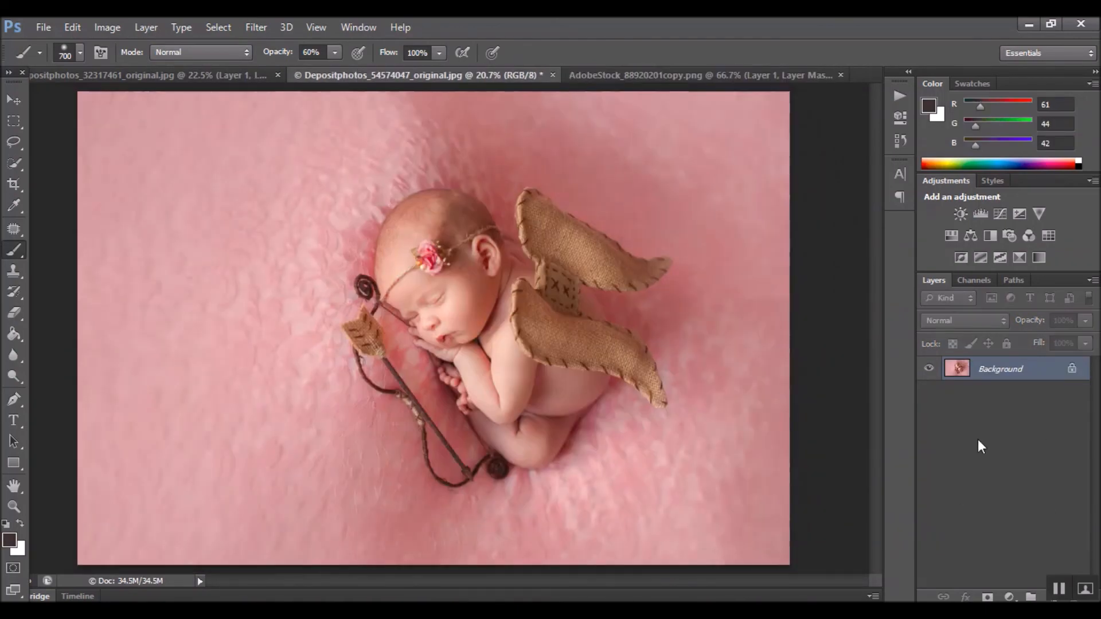